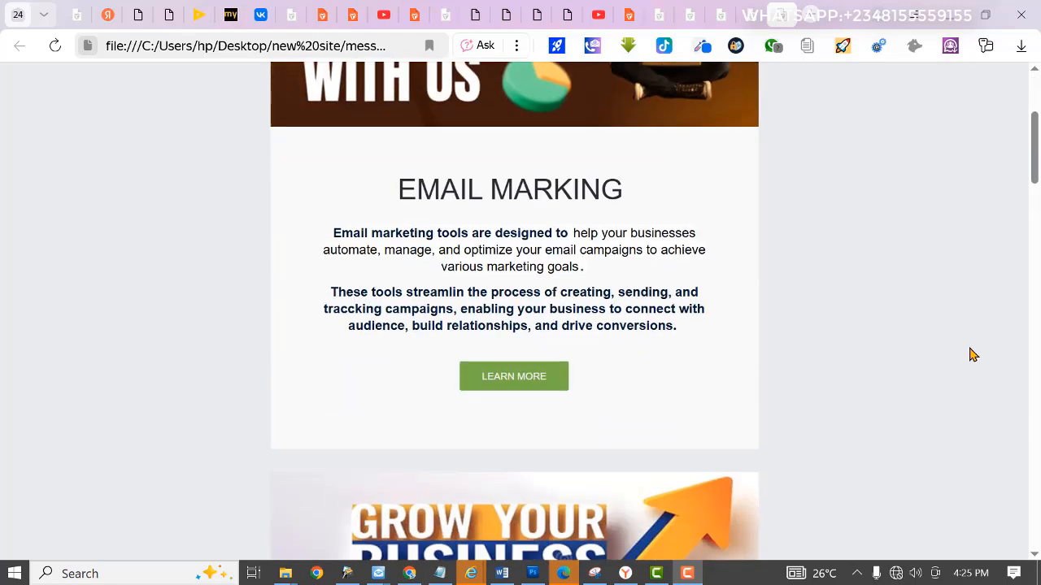
pyautogui.scroll(3, 974, 355)
pyautogui.scroll(-10, 974, 355)
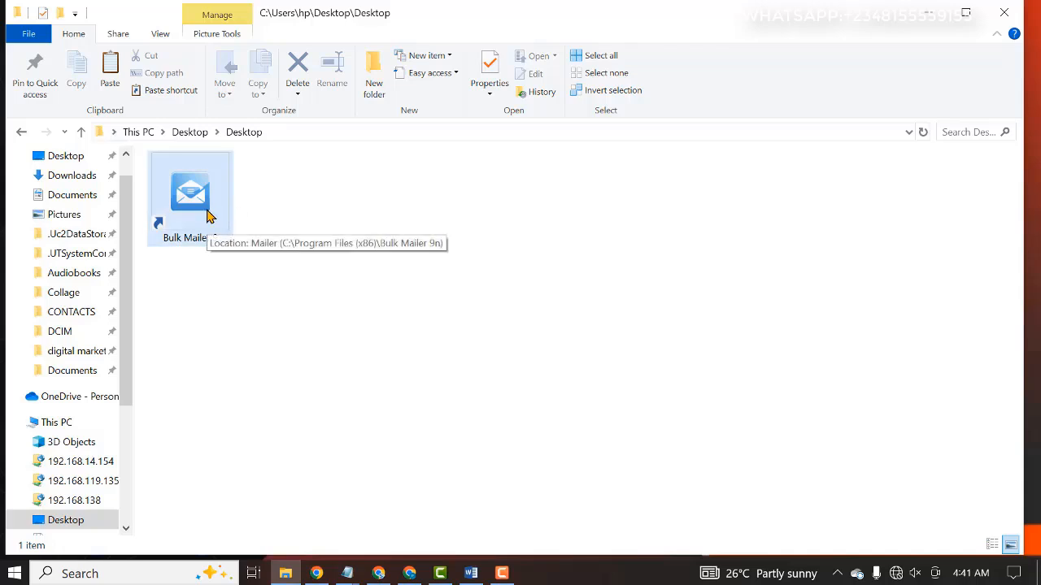
# Step: Launch Bulk Mailer 9 from the Desktop folder, dismissing its startup wizard, and create a new message
pyautogui.click(186, 216)
pyautogui.doubleClick(186, 216)
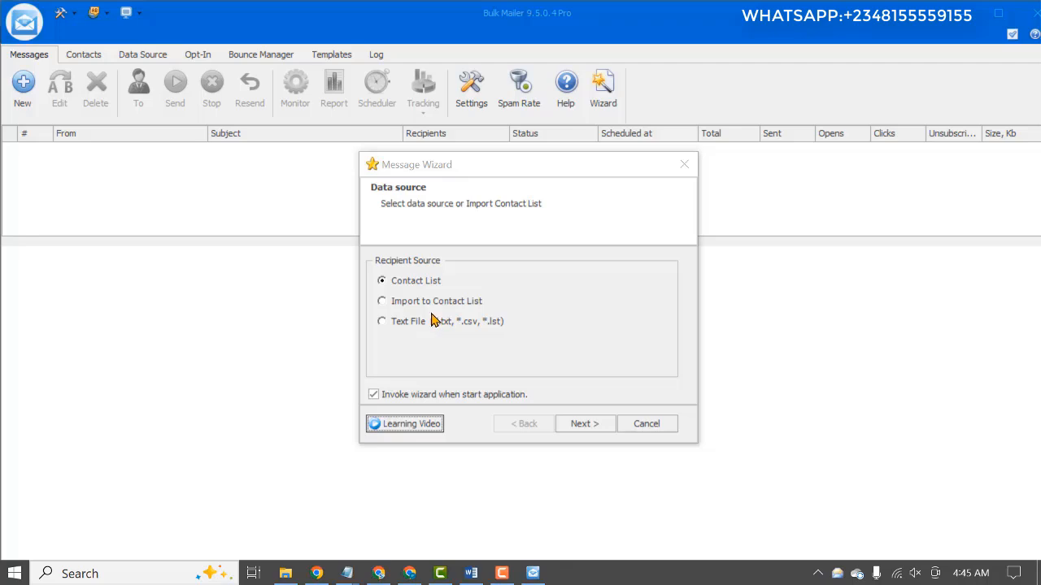
pyautogui.click(684, 165)
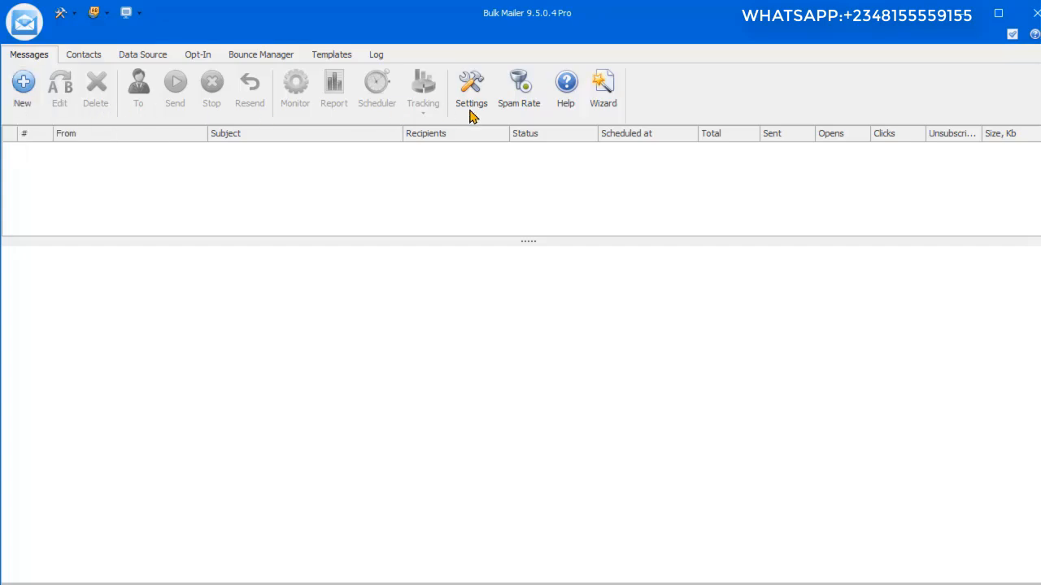
pyautogui.click(22, 104)
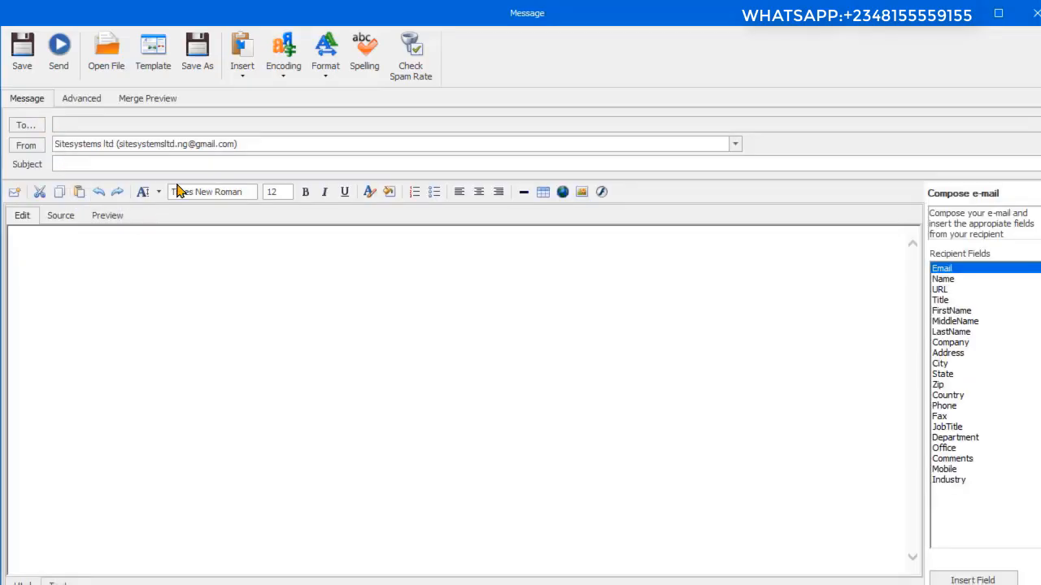
# Step: Set the message recipients from the text file "email list 2" on the Desktop
pyautogui.click(21, 130)
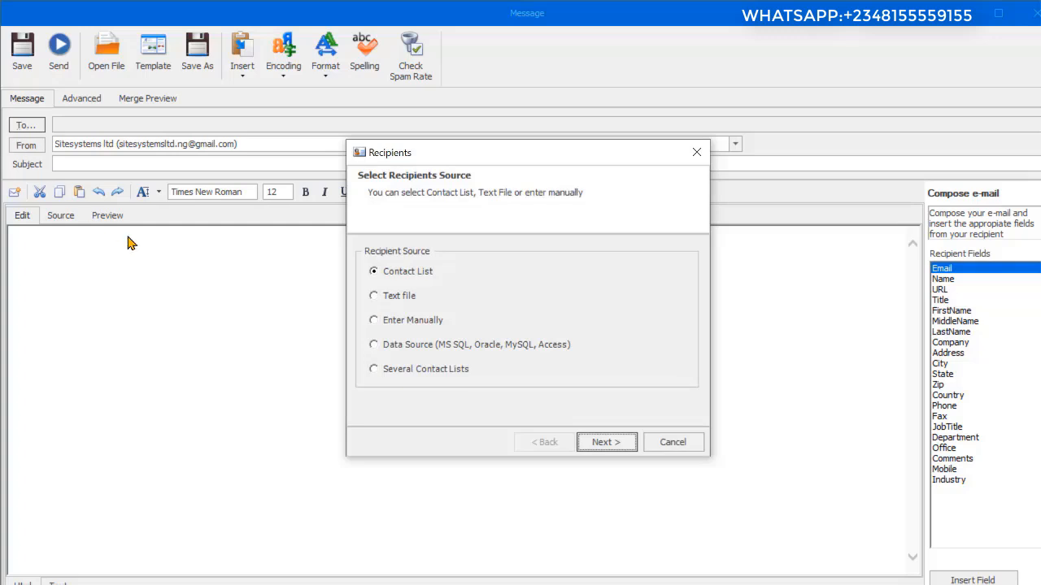
pyautogui.click(379, 297)
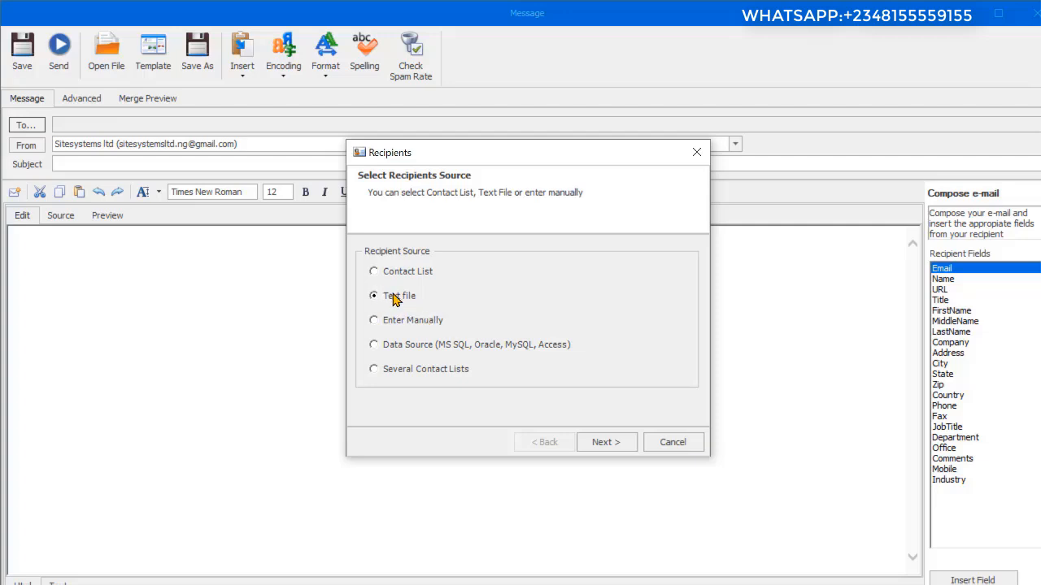
pyautogui.click(608, 446)
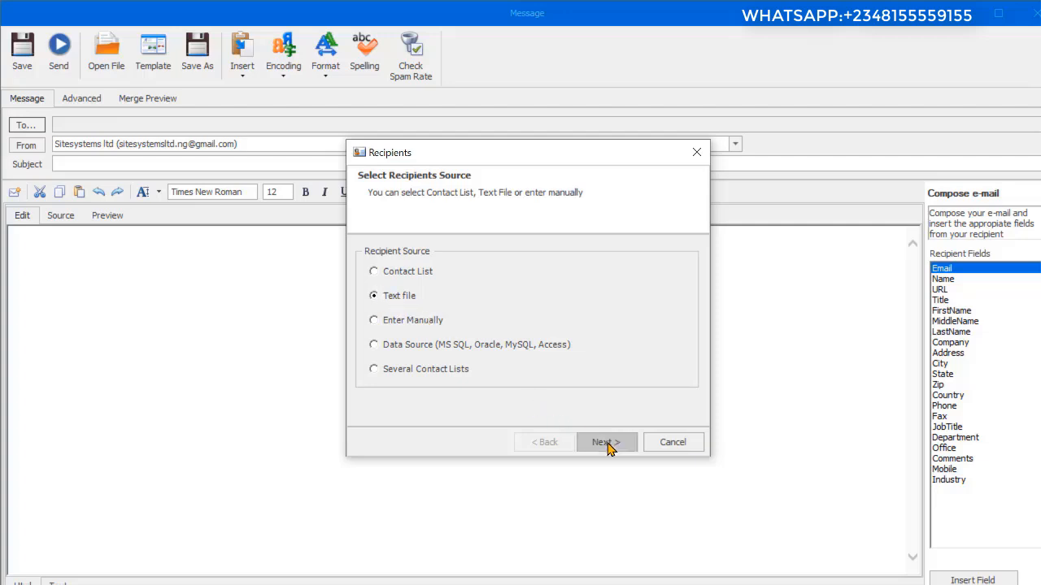
pyautogui.click(608, 444)
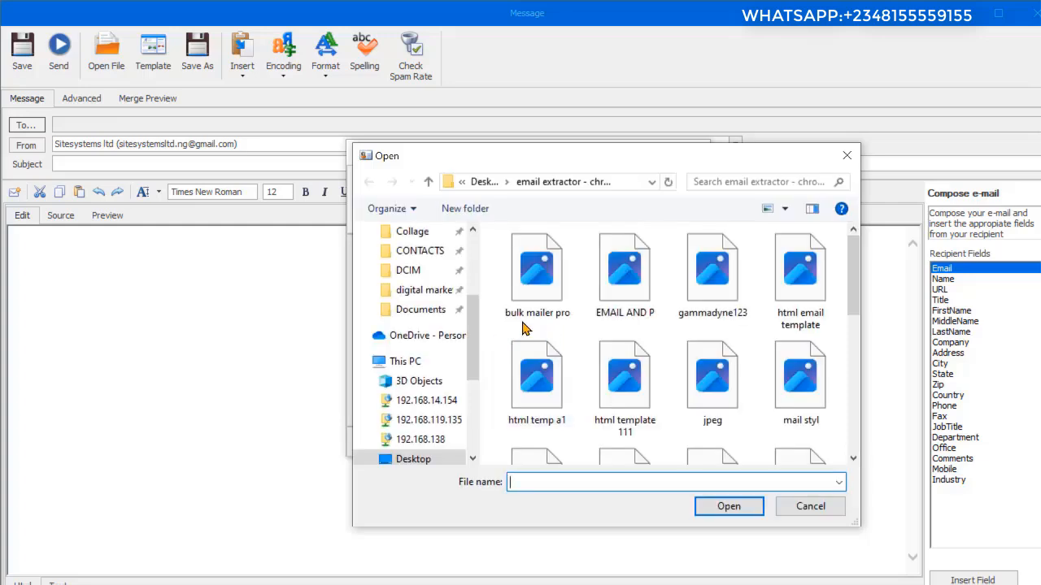
pyautogui.moveTo(476, 343); pyautogui.dragTo(482, 390)
pyautogui.click(447, 336)
pyautogui.moveTo(853, 265); pyautogui.dragTo(851, 431)
pyautogui.scroll(10, 574, 348)
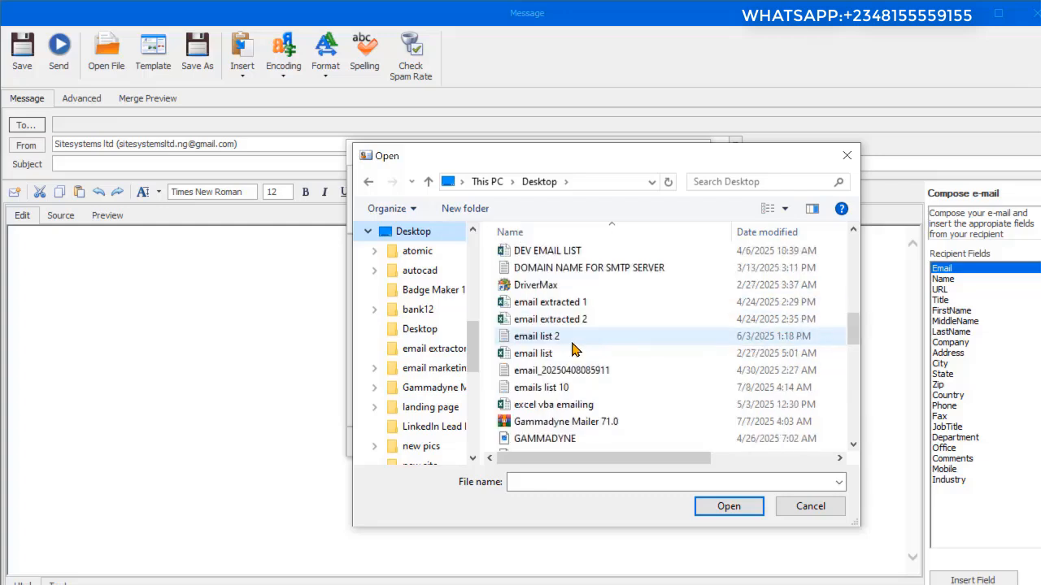
pyautogui.click(564, 340)
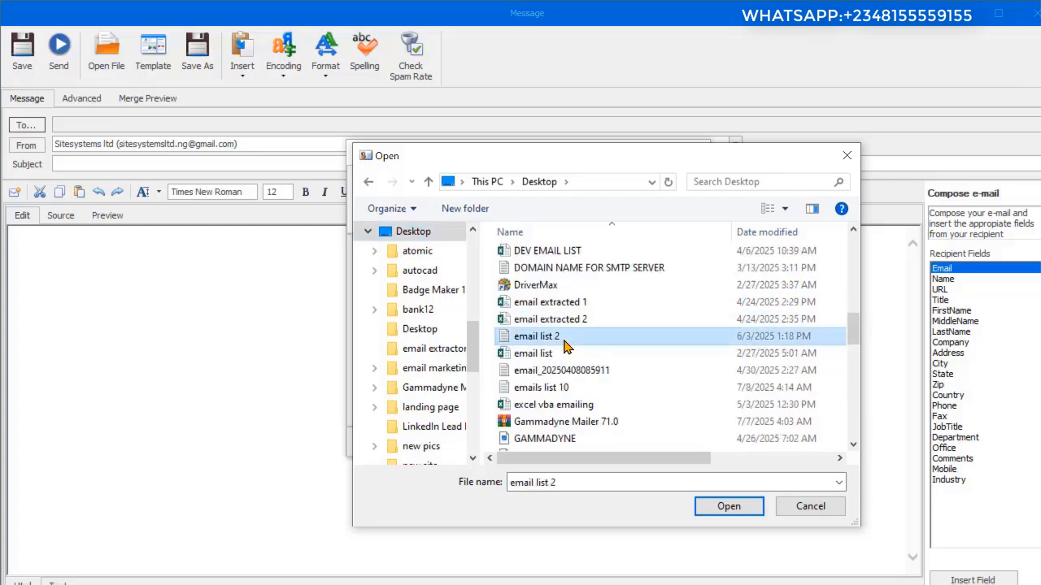
pyautogui.click(731, 506)
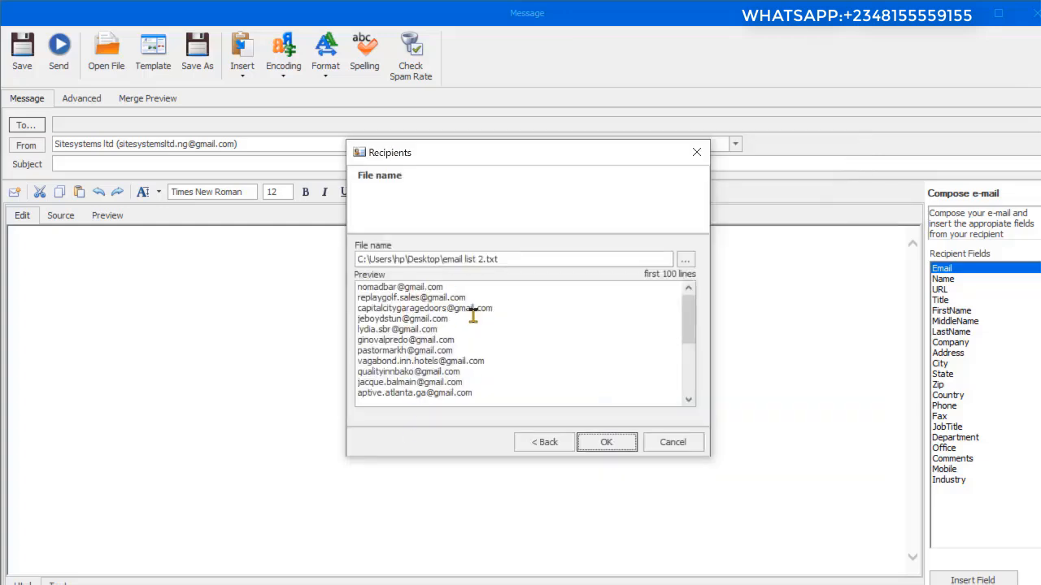
pyautogui.click(602, 442)
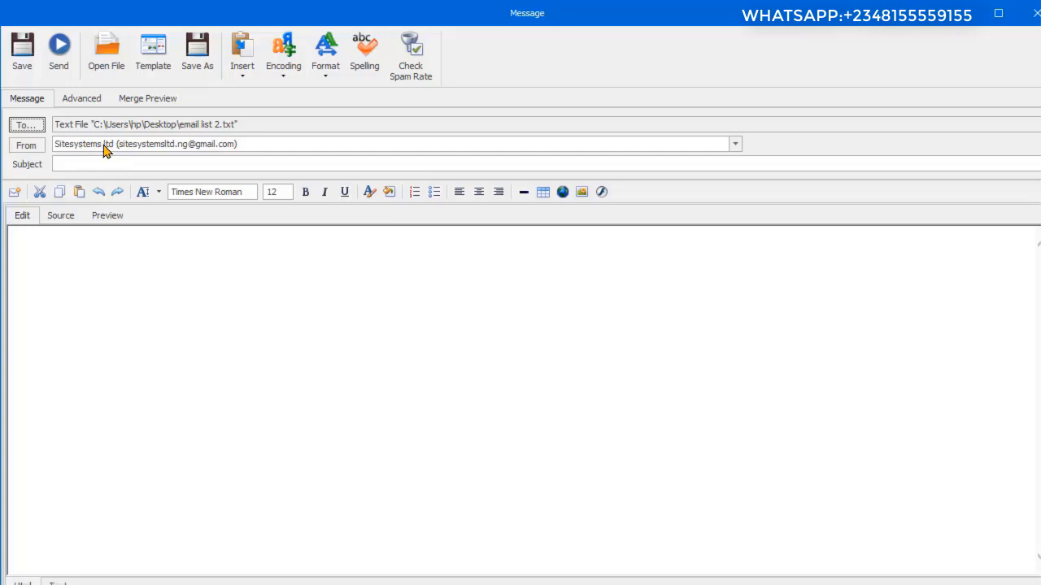
# Step: Edit the Sitesystems ltd sender account so its Reply-To address matches the account's own e-mail address
pyautogui.click(31, 149)
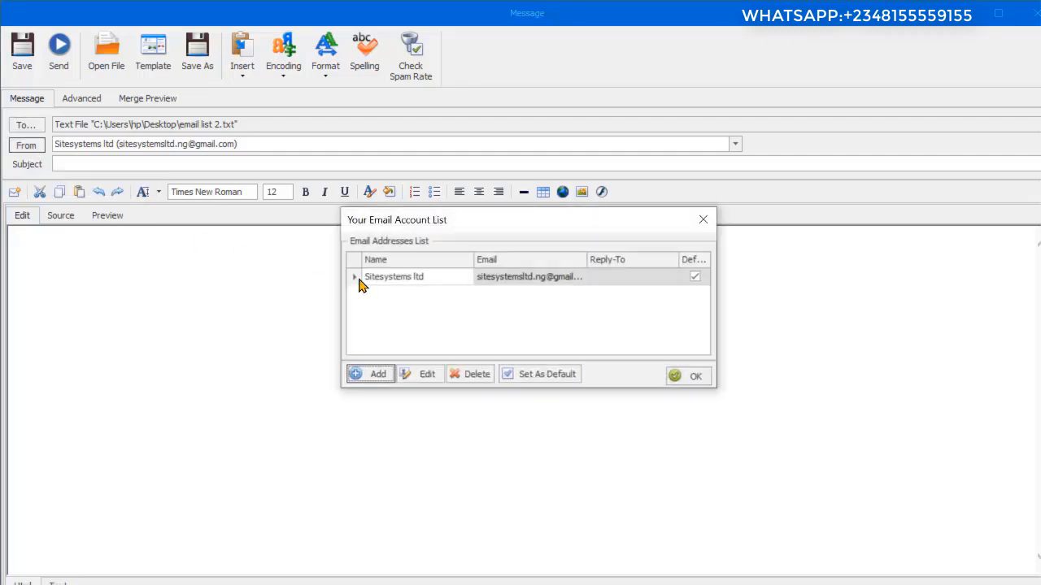
pyautogui.click(426, 376)
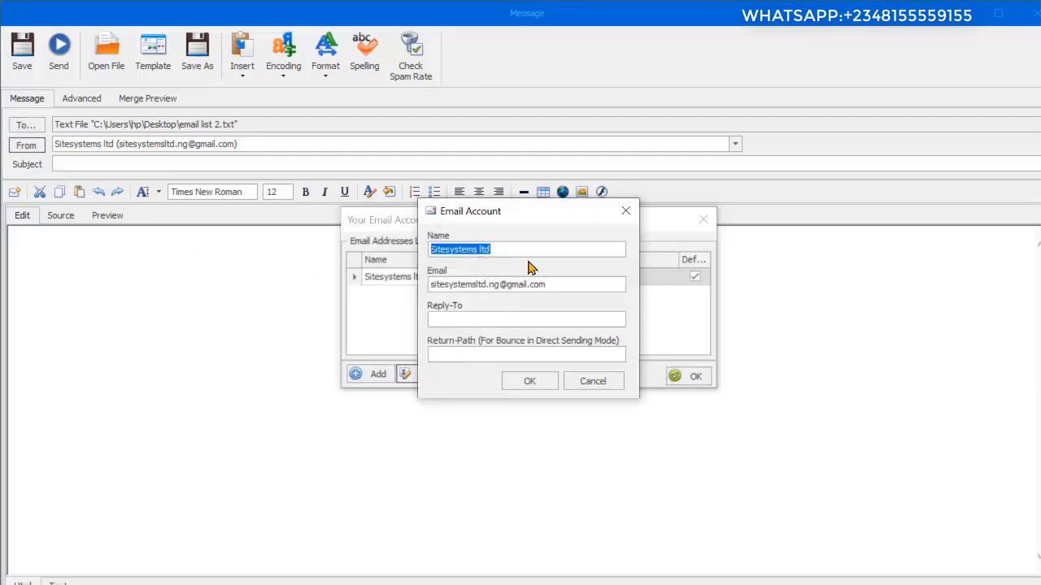
pyautogui.click(506, 250)
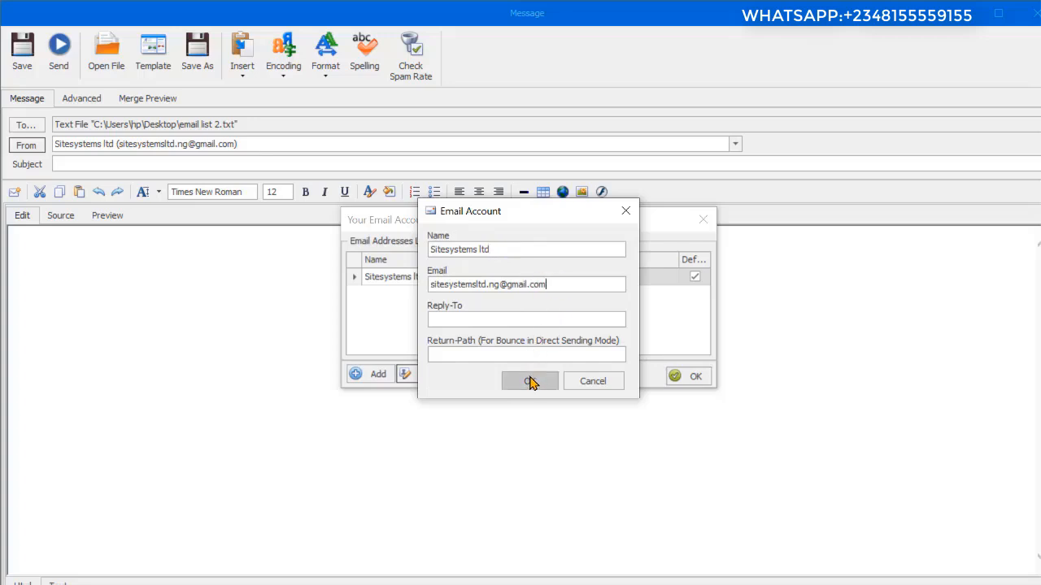
pyautogui.click(460, 320)
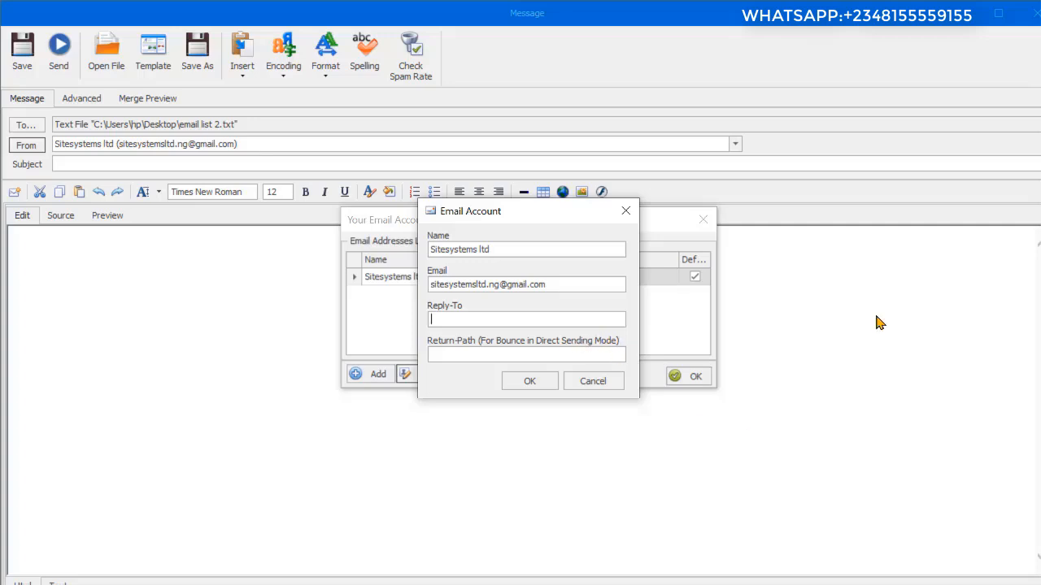
pyautogui.moveTo(573, 284); pyautogui.dragTo(435, 275)
pyautogui.hotkey('ctrl', 'c')
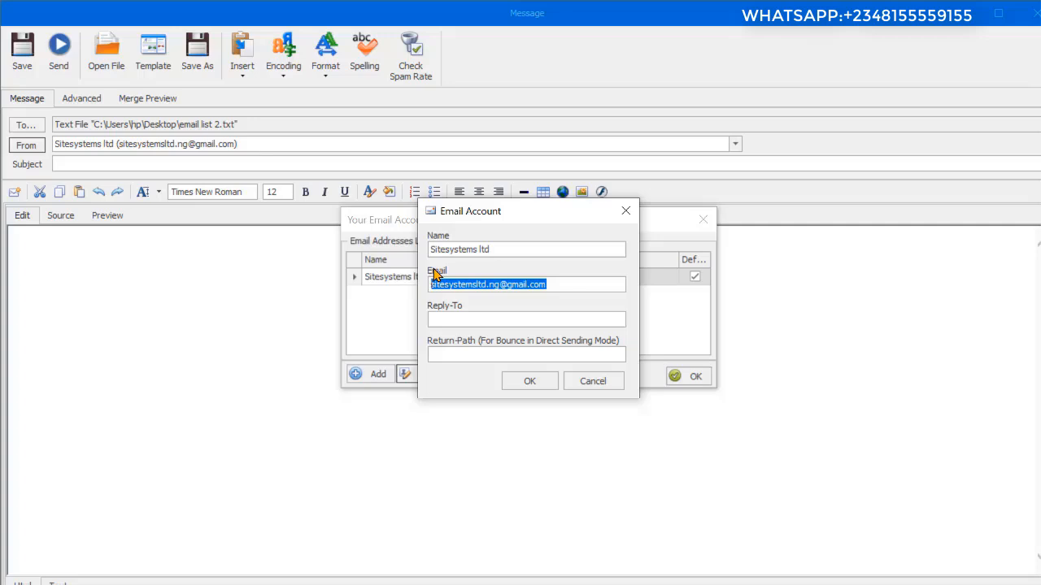
pyautogui.click(466, 315)
pyautogui.hotkey('ctrl', 'v')
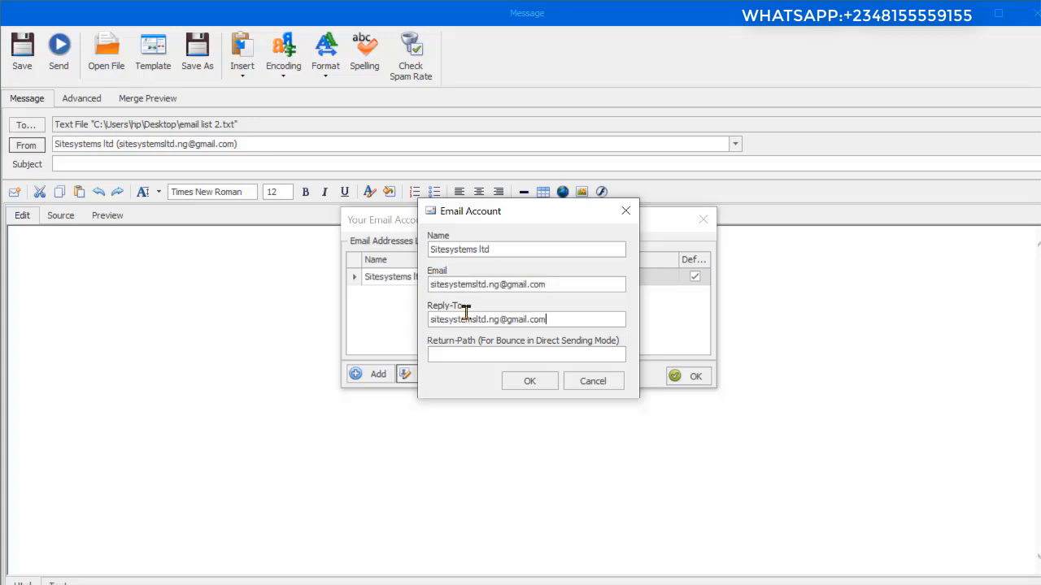
pyautogui.click(539, 386)
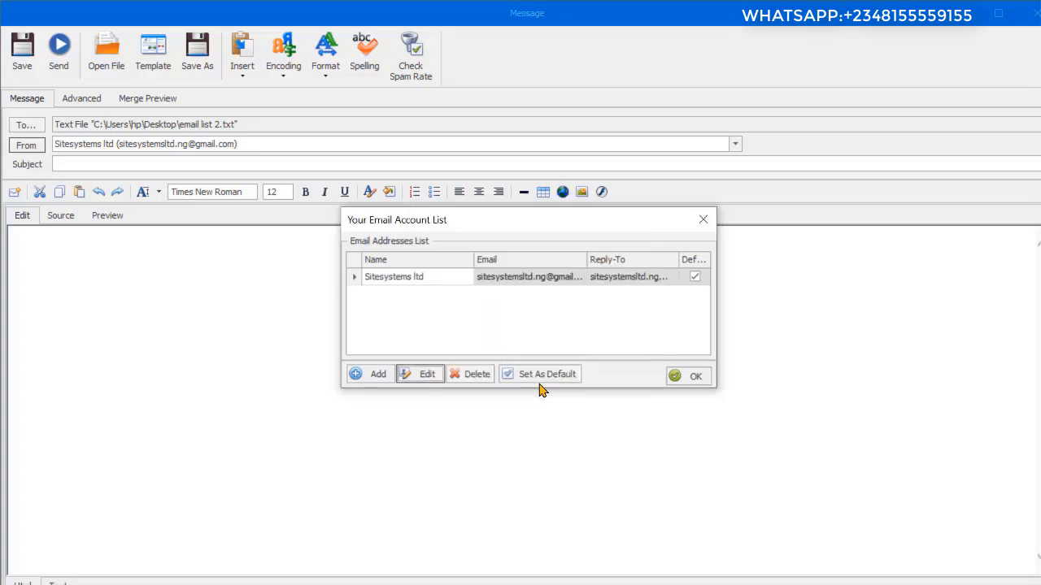
pyautogui.click(680, 384)
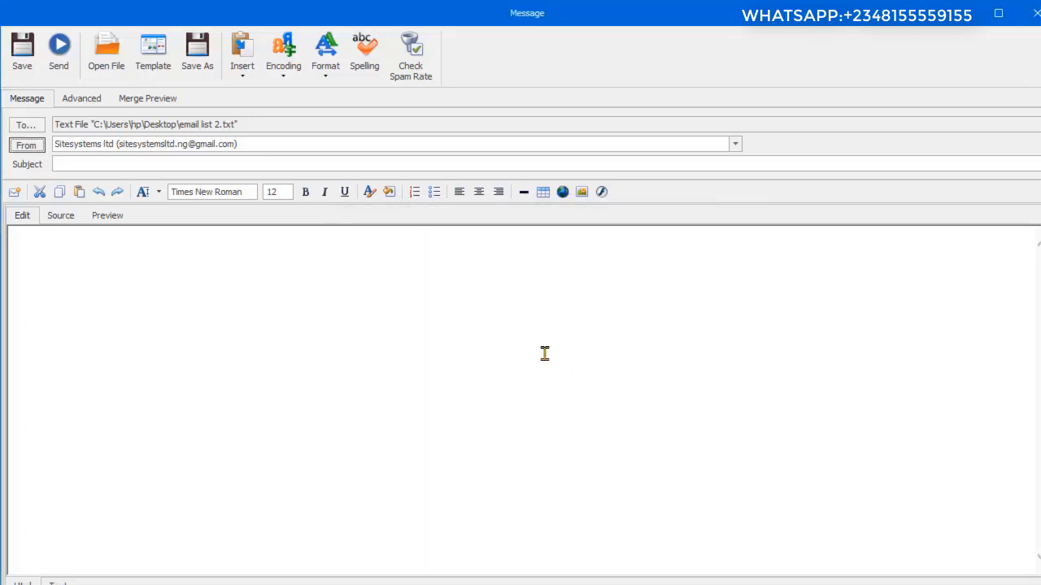
# Step: Enter the message subject "Grow your business with using digitalmarketing tools"
pyautogui.click(84, 165)
pyautogui.write('Grow your business with using digitalmar')
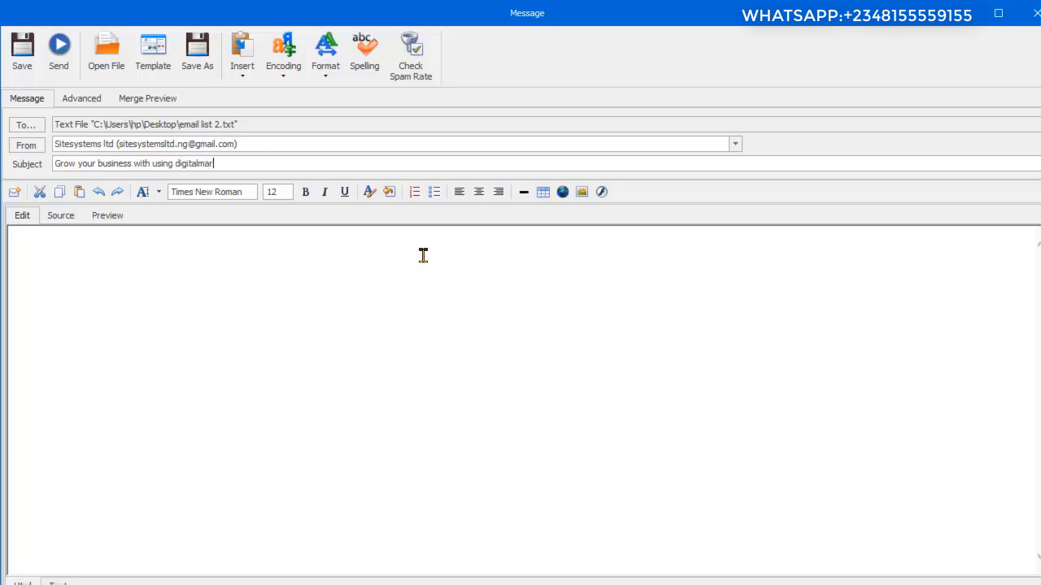
pyautogui.write('g tools')
pyautogui.click(99, 355)
pyautogui.write('Dear sir, Kin')
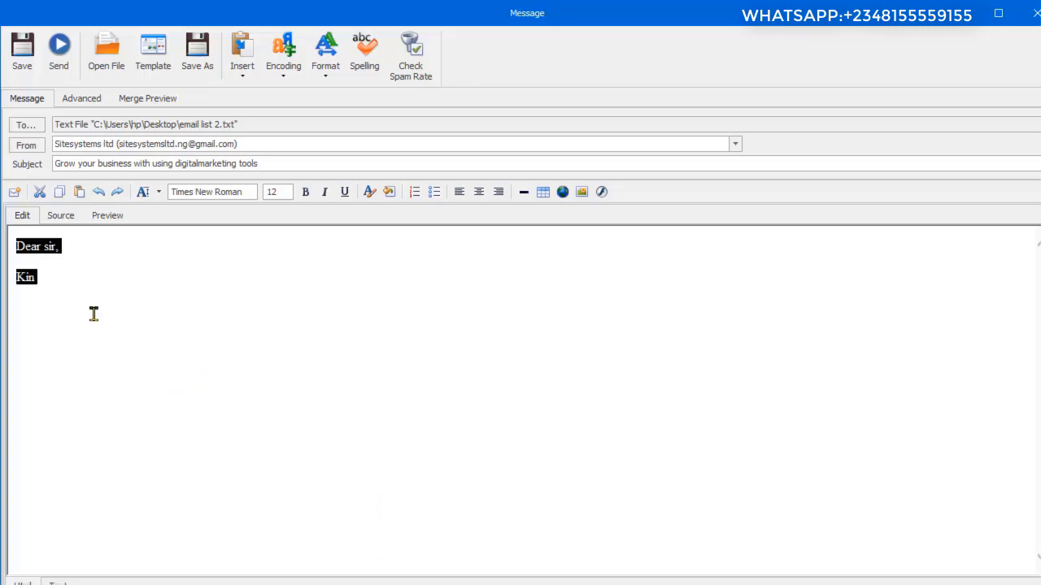
pyautogui.hotkey('ctrl', 'z')
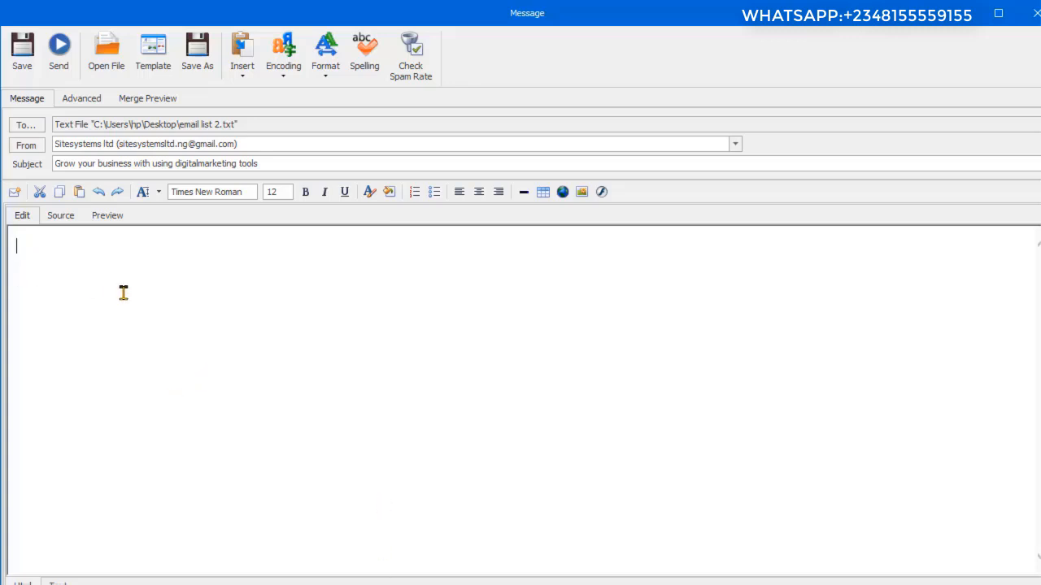
# Step: Open the email template collection and preview the designs from Template-02 through Template-11
pyautogui.click(153, 59)
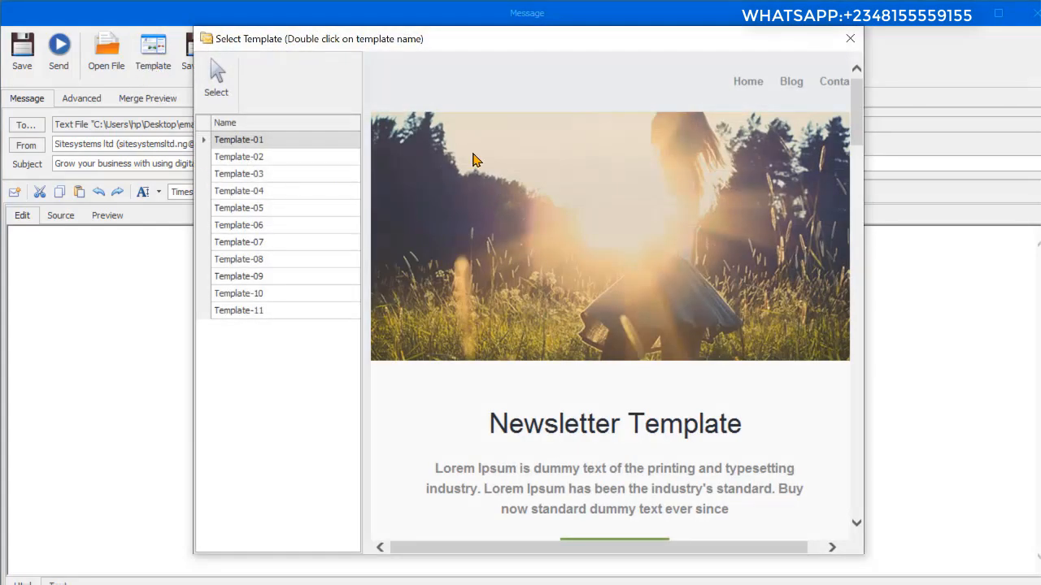
pyautogui.click(274, 158)
pyautogui.click(273, 174)
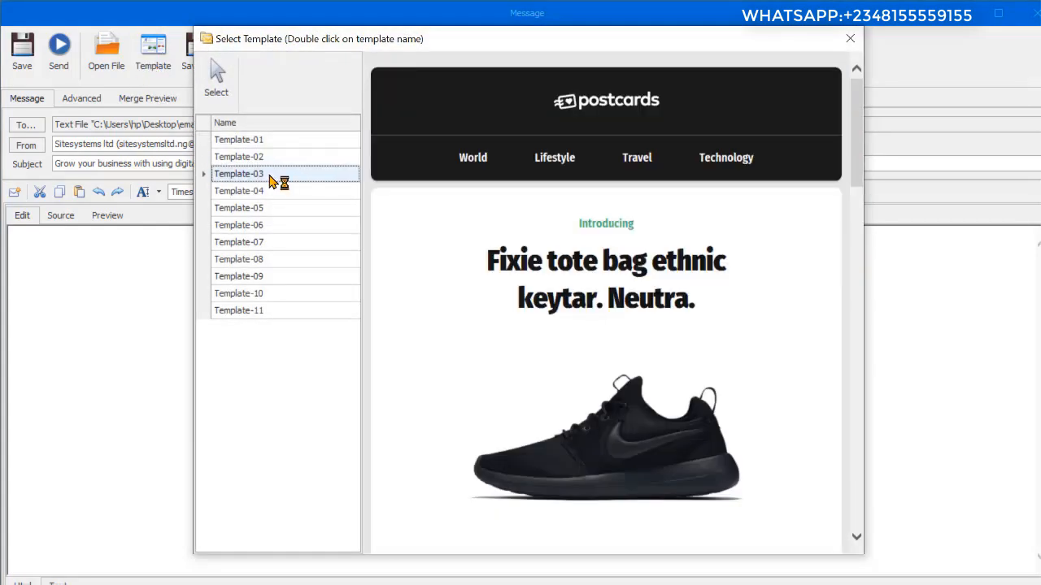
pyautogui.click(264, 191)
pyautogui.click(264, 207)
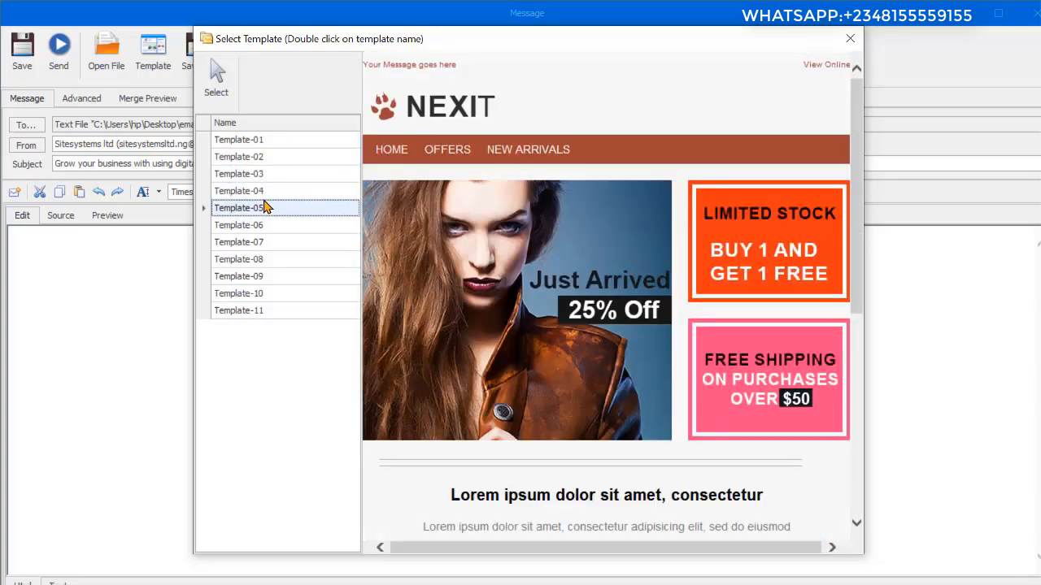
pyautogui.click(256, 226)
pyautogui.click(258, 244)
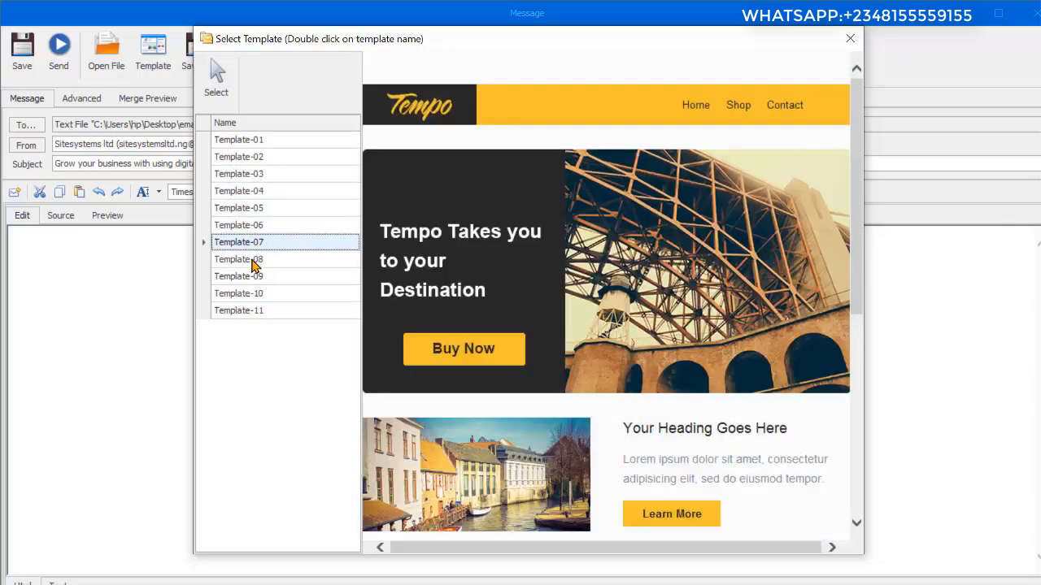
pyautogui.click(253, 262)
pyautogui.click(253, 277)
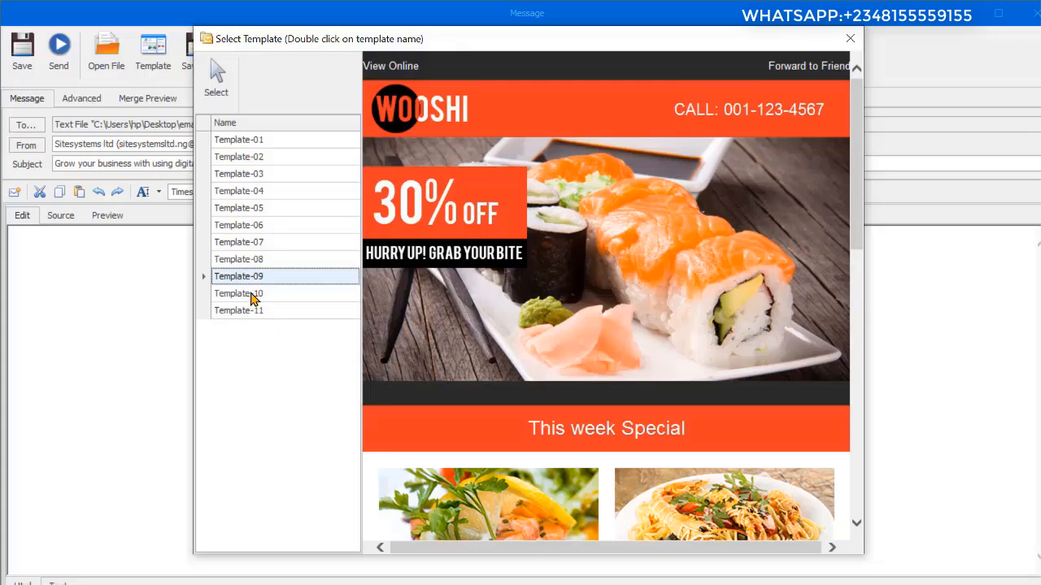
pyautogui.click(251, 294)
pyautogui.click(255, 311)
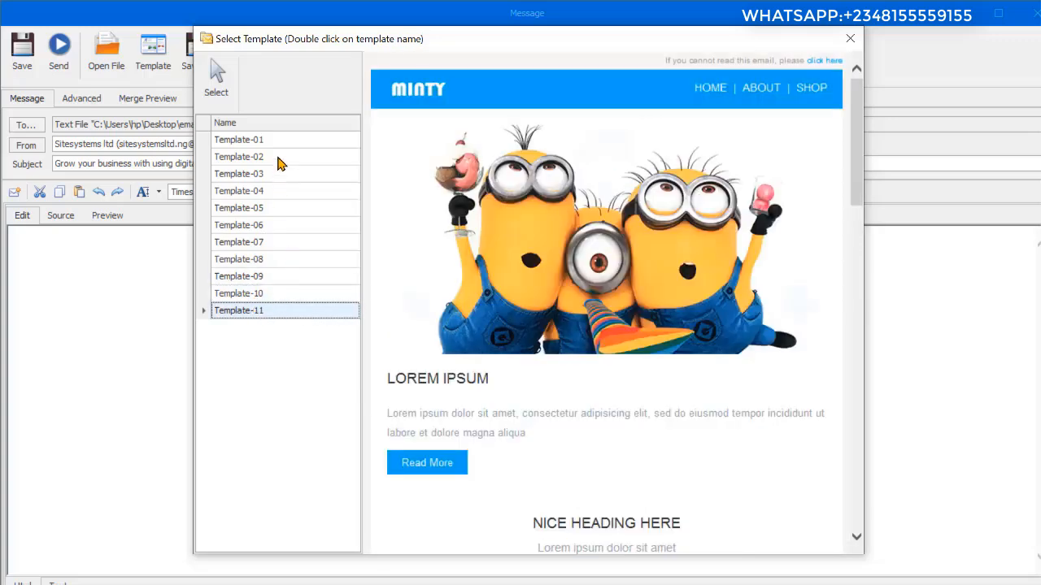
# Step: Review the Template-01 newsletter layout and load it into the message body
pyautogui.click(246, 144)
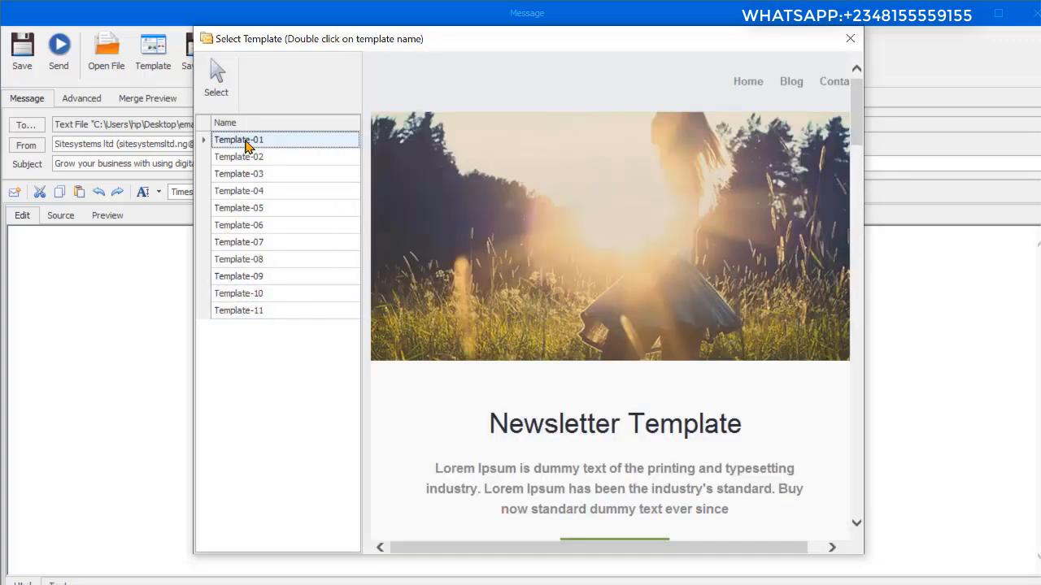
pyautogui.scroll(-10, 602, 268)
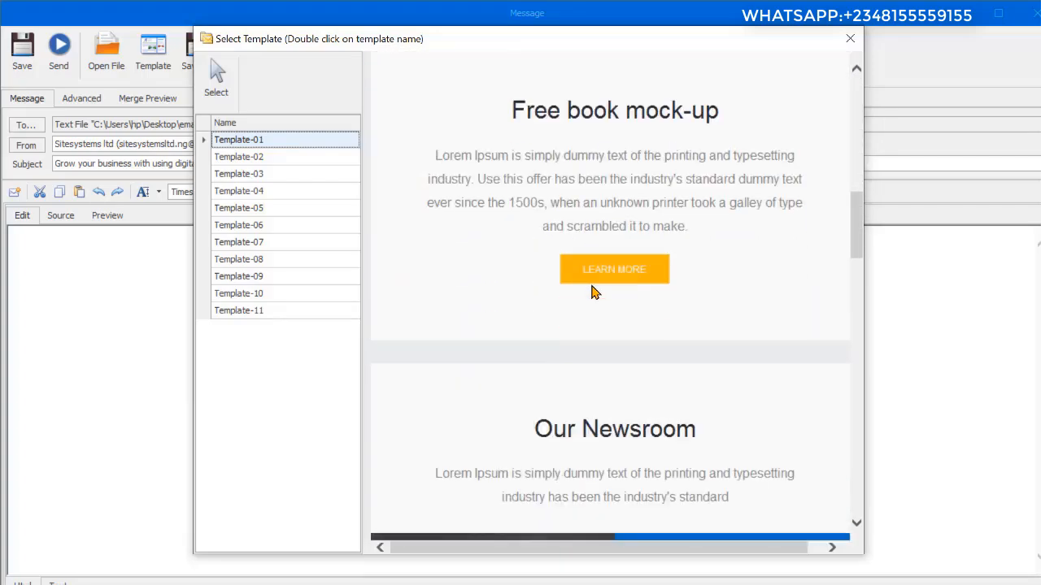
pyautogui.scroll(-15, 593, 293)
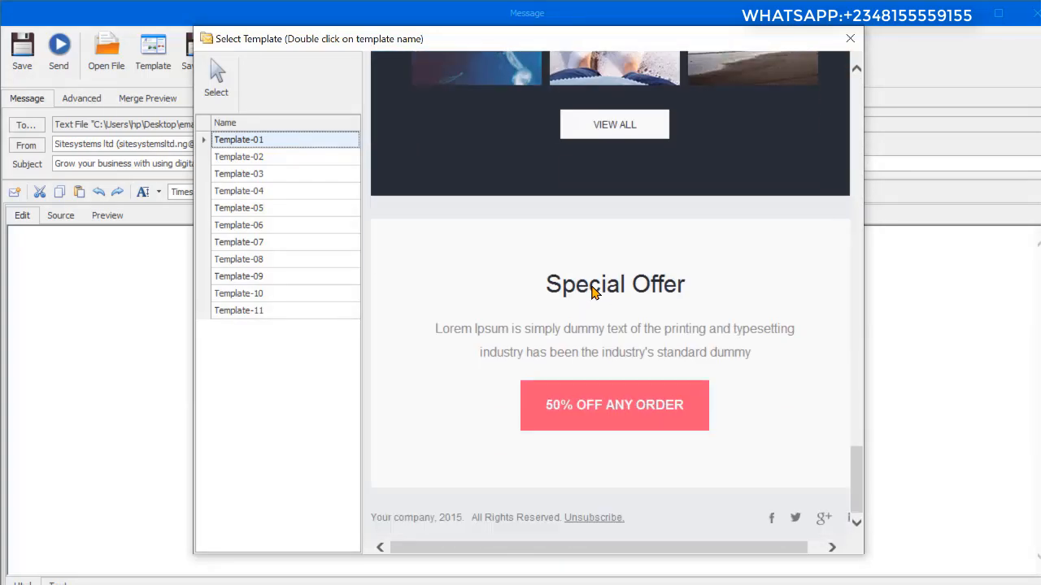
pyautogui.scroll(12, 593, 293)
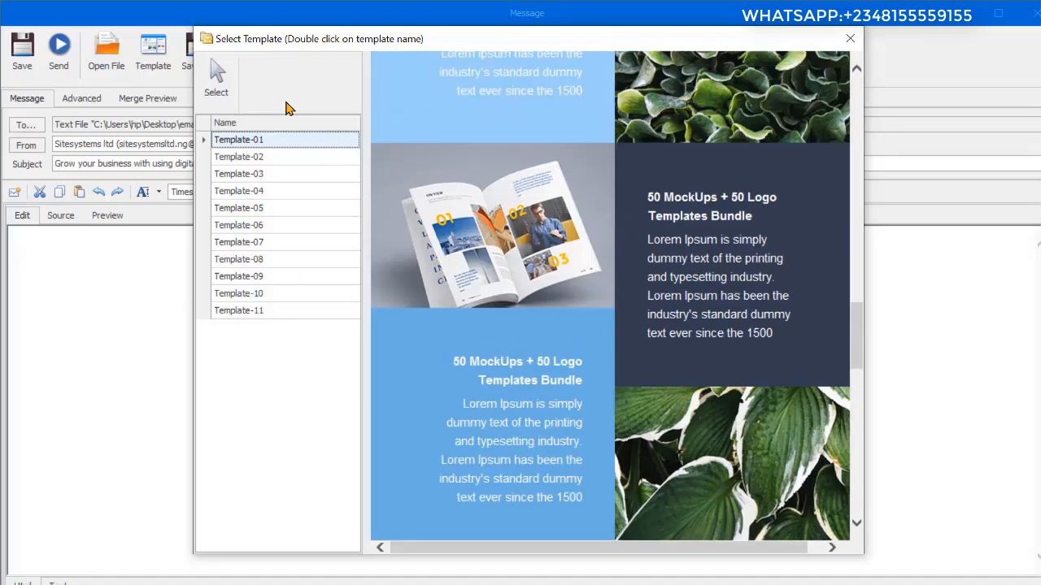
pyautogui.click(225, 87)
pyautogui.scroll(15, 698, 389)
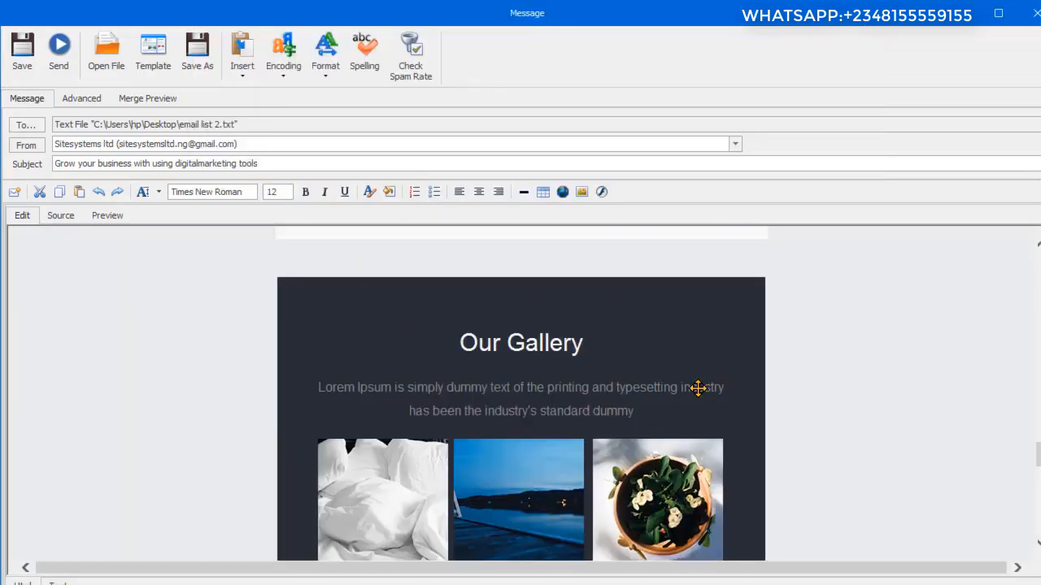
pyautogui.scroll(8, 698, 392)
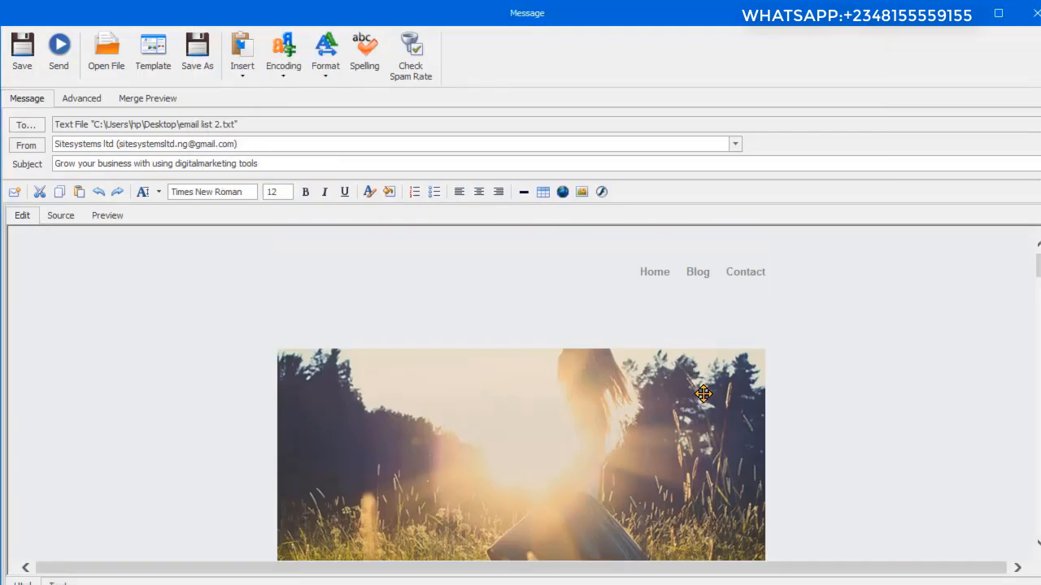
# Step: Inspect the header links and the main banner image, and check the banner's hyperlink settings without adding a link
pyautogui.scroll(-4, 704, 394)
pyautogui.scroll(3, 723, 365)
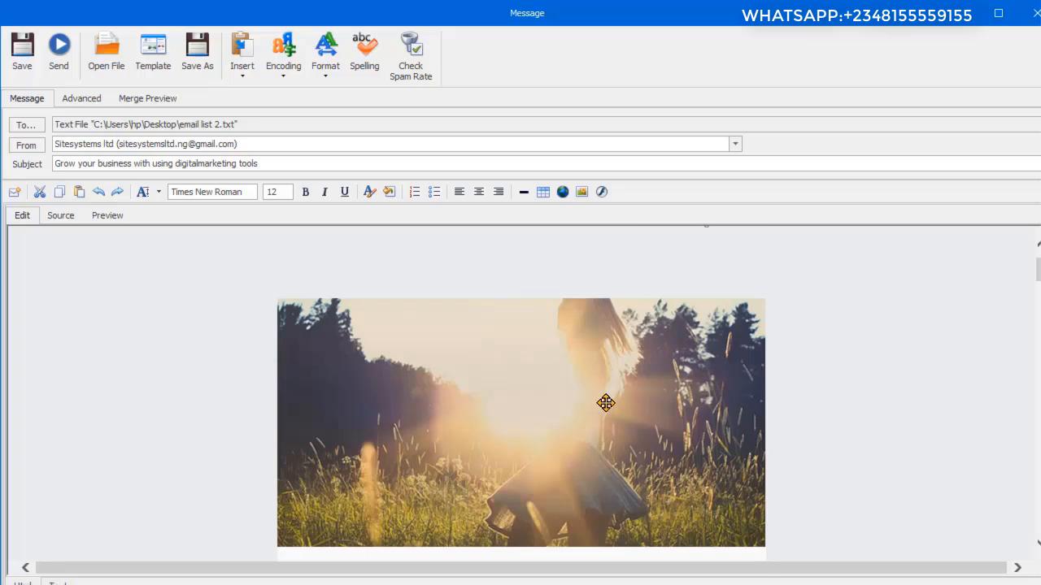
pyautogui.scroll(-3, 602, 402)
pyautogui.scroll(4, 598, 402)
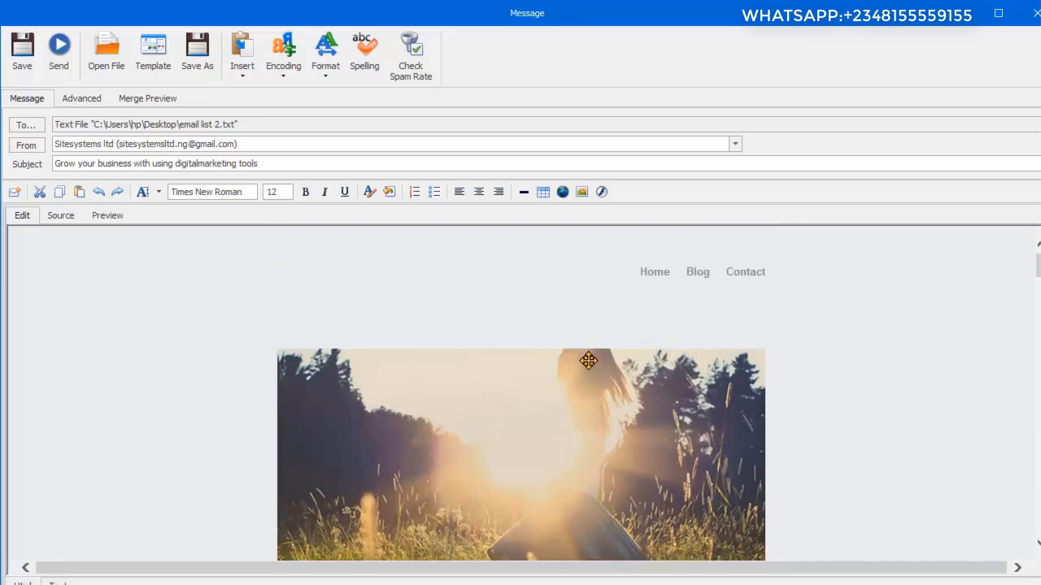
pyautogui.doubleClick(657, 273)
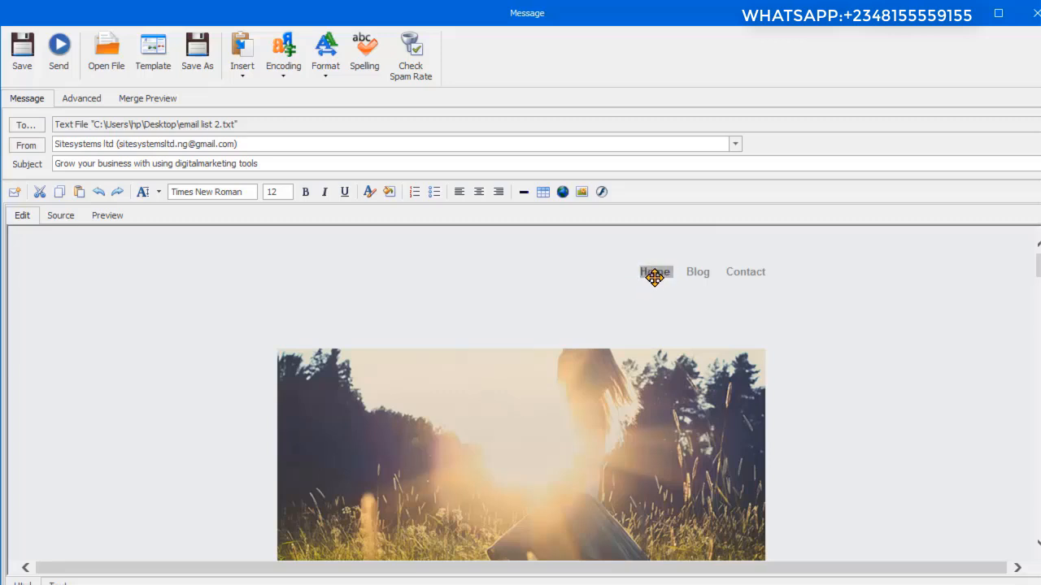
pyautogui.doubleClick(709, 271)
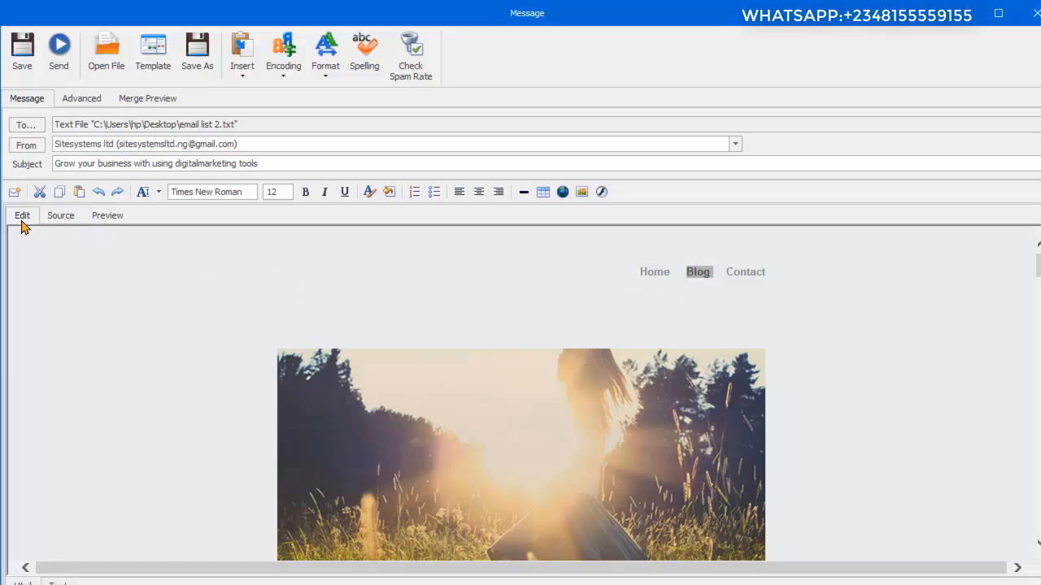
pyautogui.click(716, 272)
pyautogui.click(459, 422)
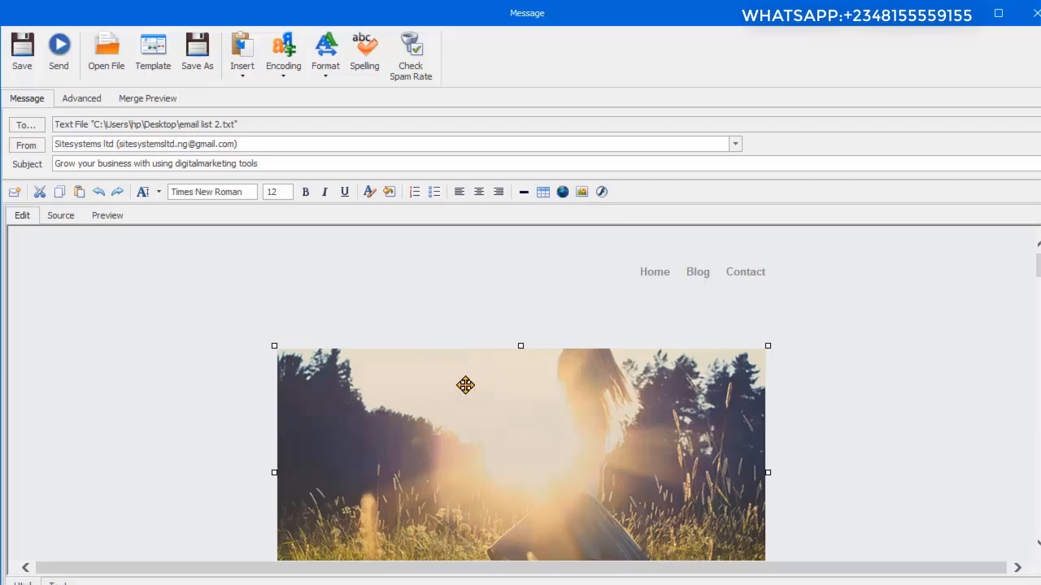
pyautogui.click(561, 194)
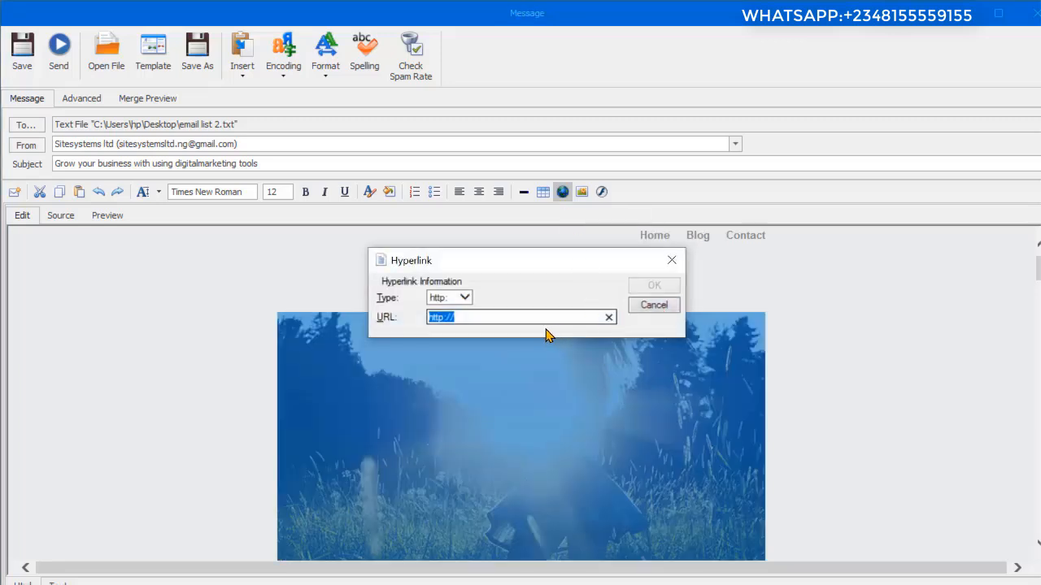
pyautogui.click(675, 264)
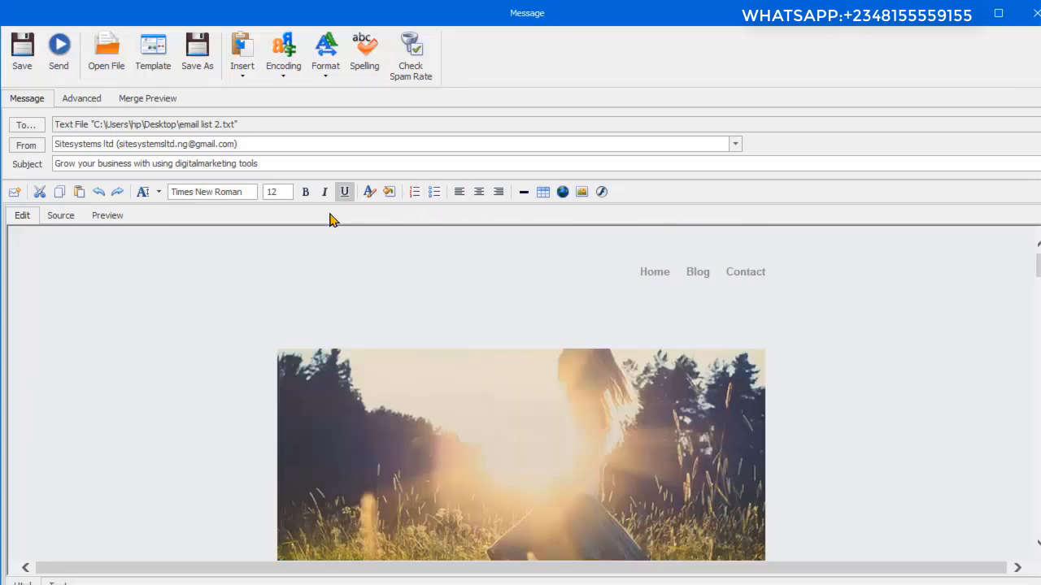
# Step: Copy the large banner image above the Newsletter Template heading in the message body
pyautogui.scroll(-3, 752, 362)
pyautogui.scroll(-5, 754, 370)
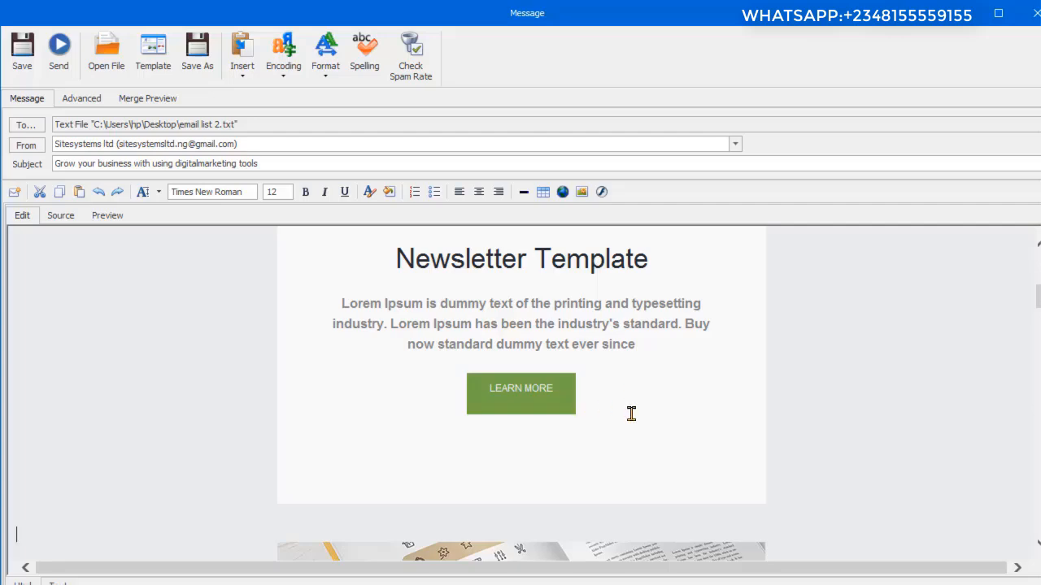
pyautogui.scroll(-5, 630, 411)
pyautogui.scroll(8, 665, 388)
pyautogui.scroll(-2, 665, 392)
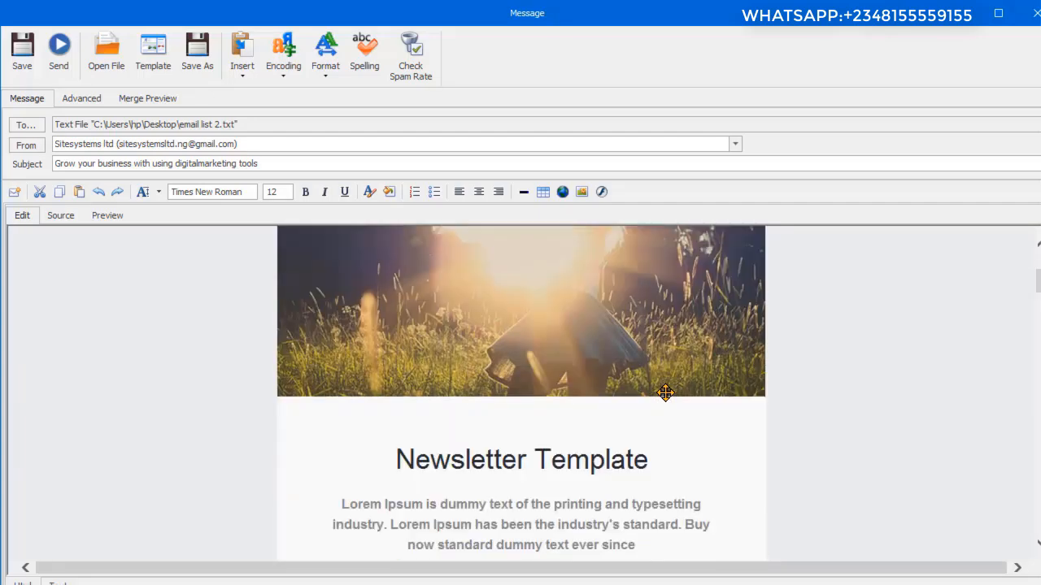
pyautogui.scroll(2, 648, 395)
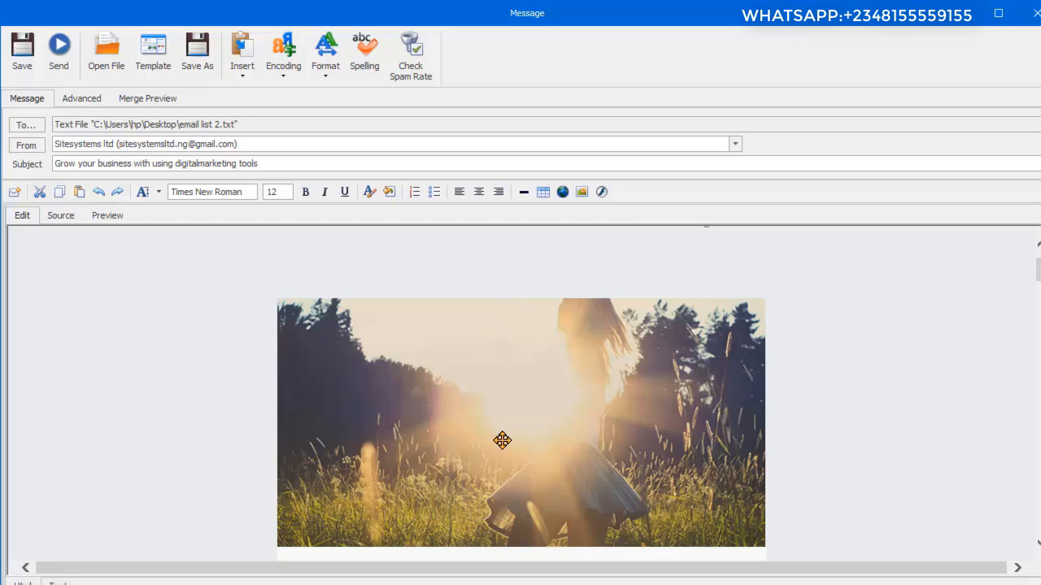
pyautogui.click(509, 438)
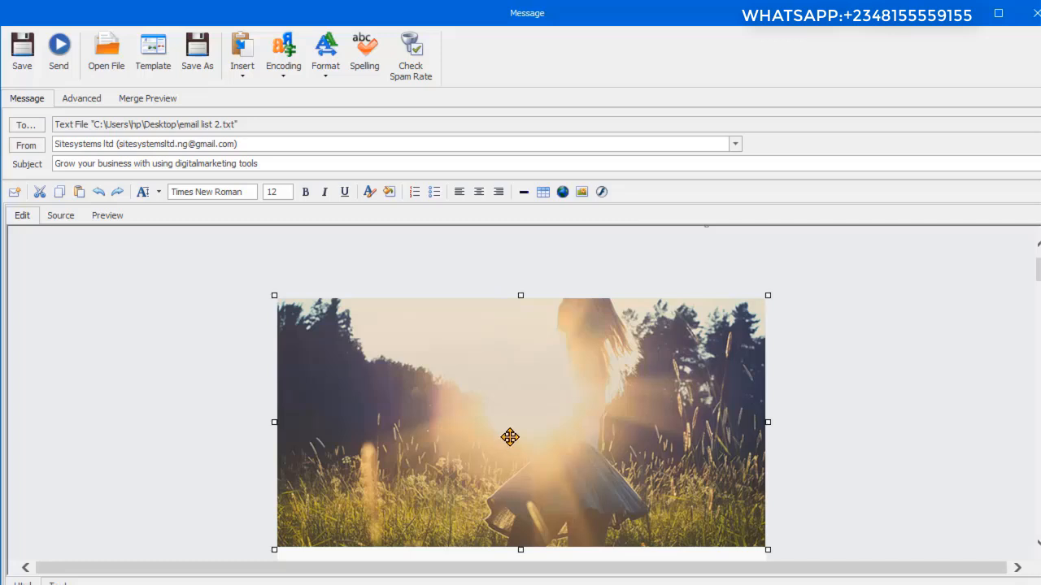
pyautogui.rightClick(509, 437)
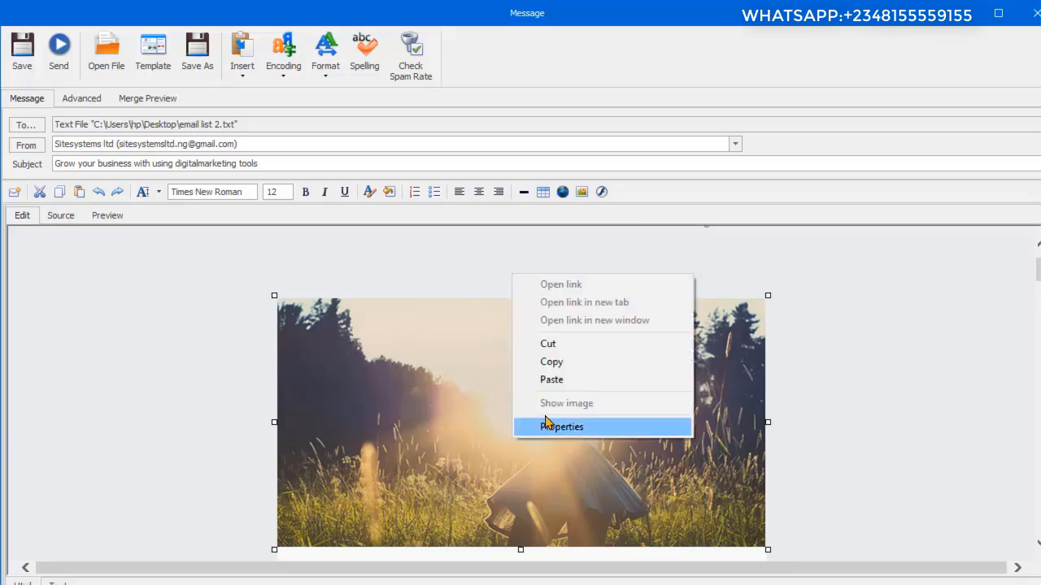
pyautogui.click(562, 364)
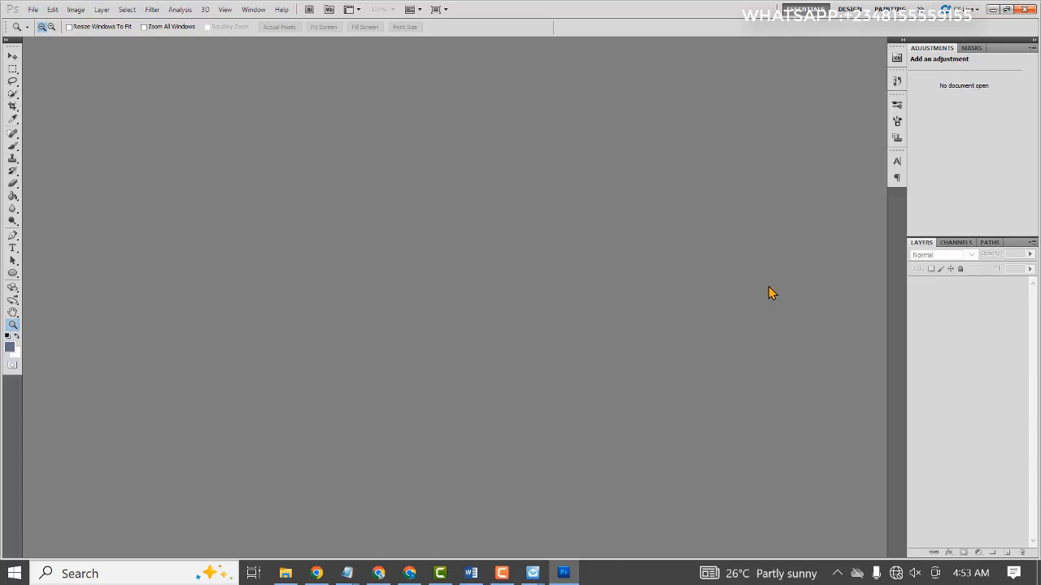
# Step: In Photoshop, create a new 600 × 306 pixel document from the Clipboard preset and paste the copied banner image into it
pyautogui.click(32, 8)
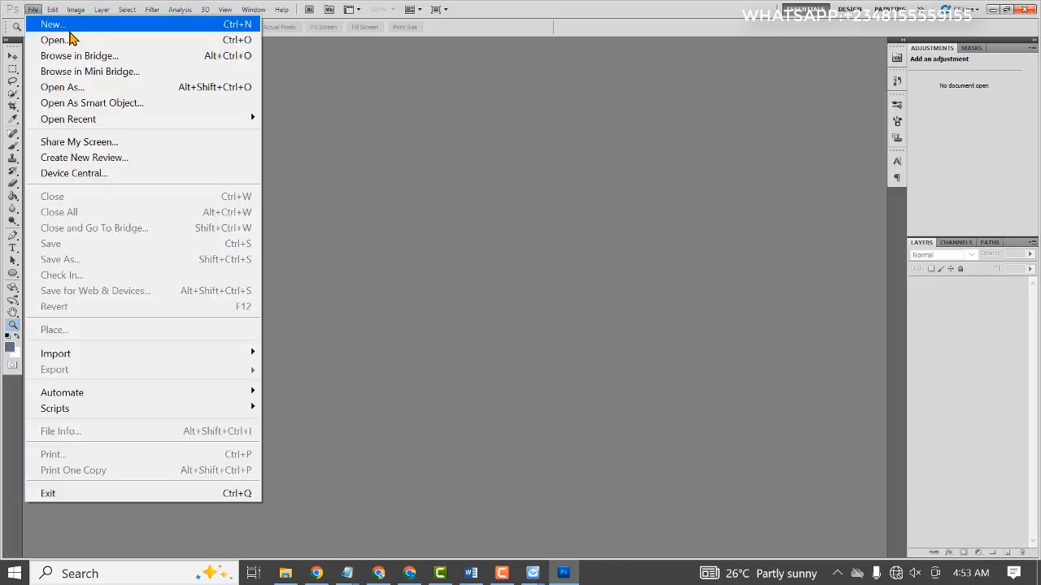
pyautogui.click(70, 31)
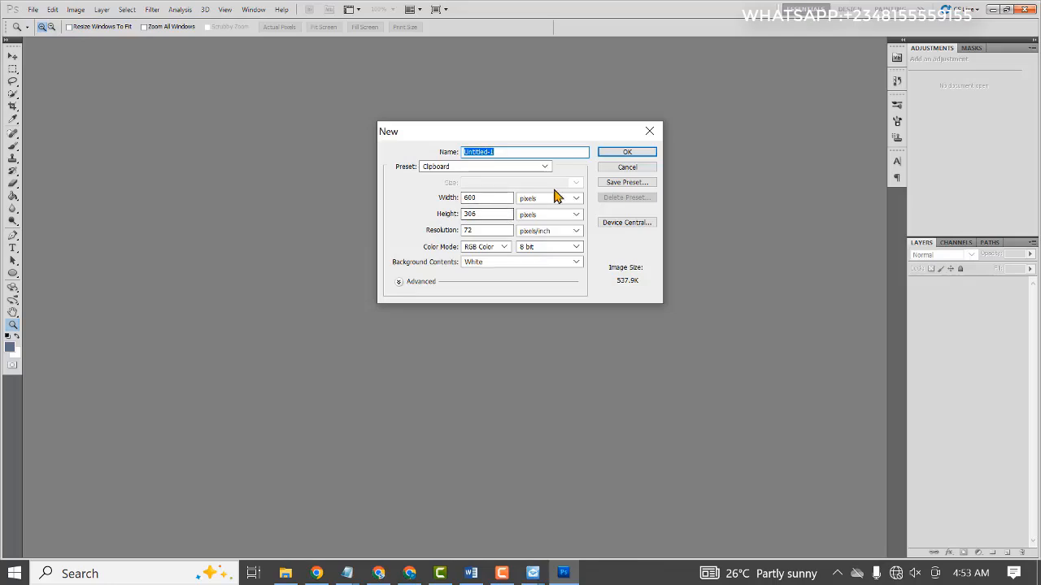
pyautogui.click(625, 153)
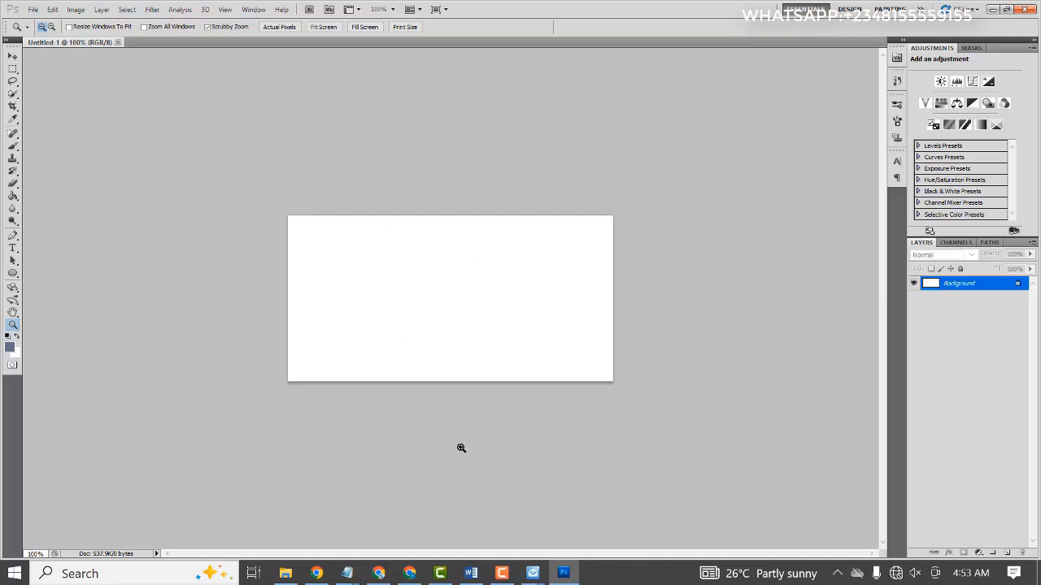
pyautogui.hotkey('ctrl', 'v')
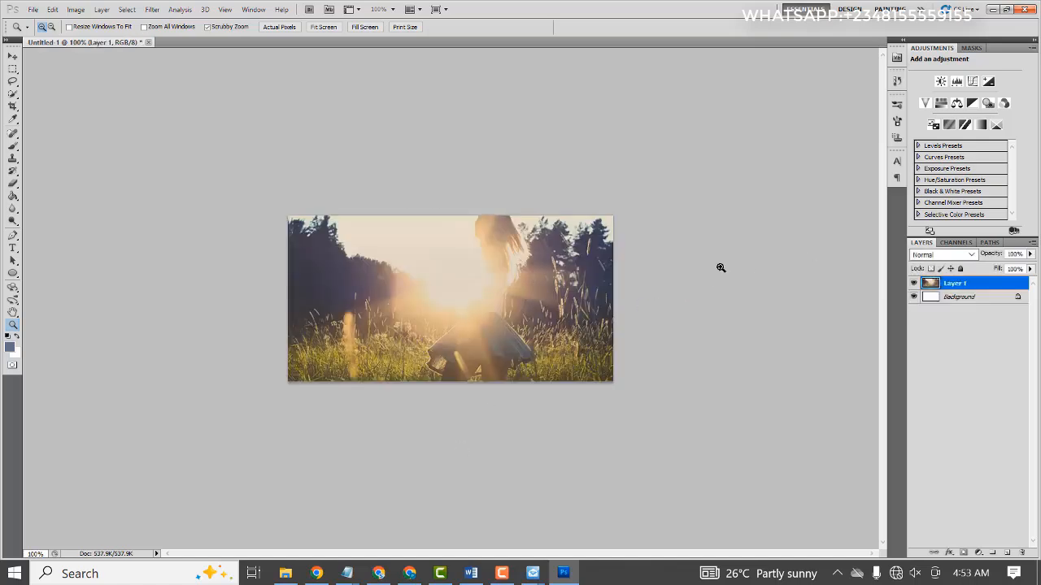
# Step: Check the pasted banner's pixel dimensions with Image Size
pyautogui.click(75, 11)
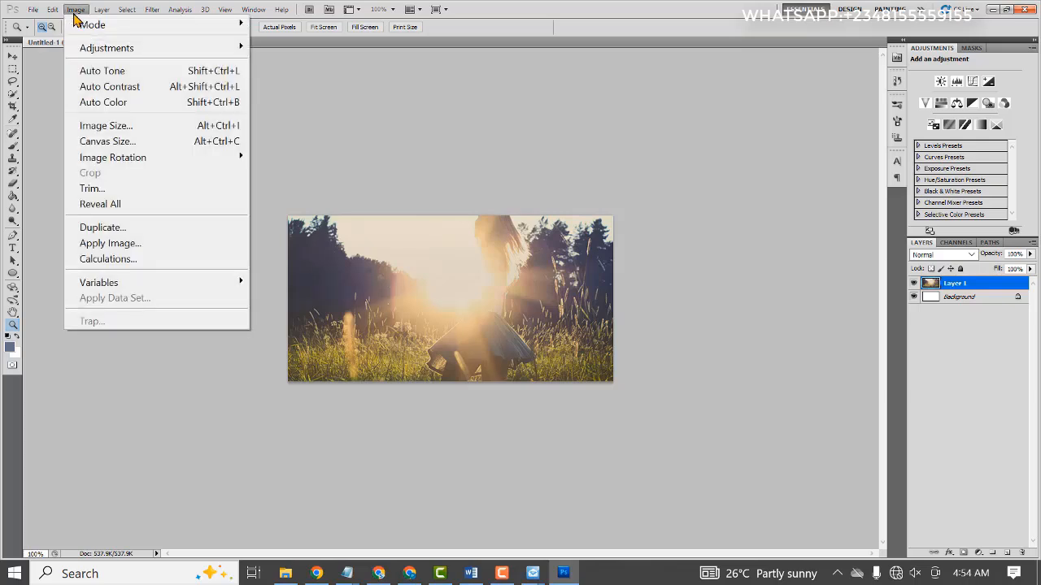
pyautogui.click(139, 130)
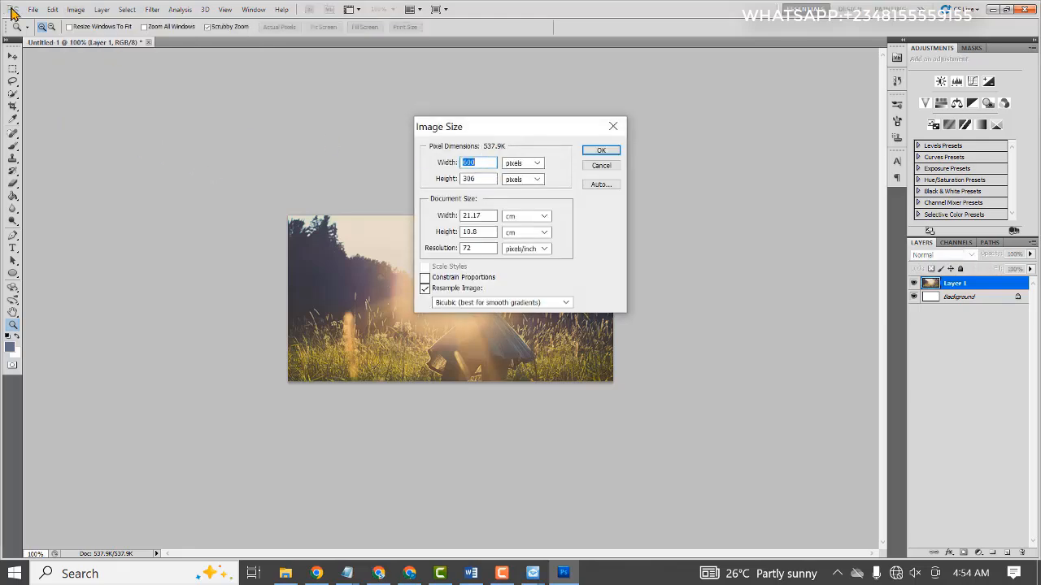
pyautogui.click(601, 152)
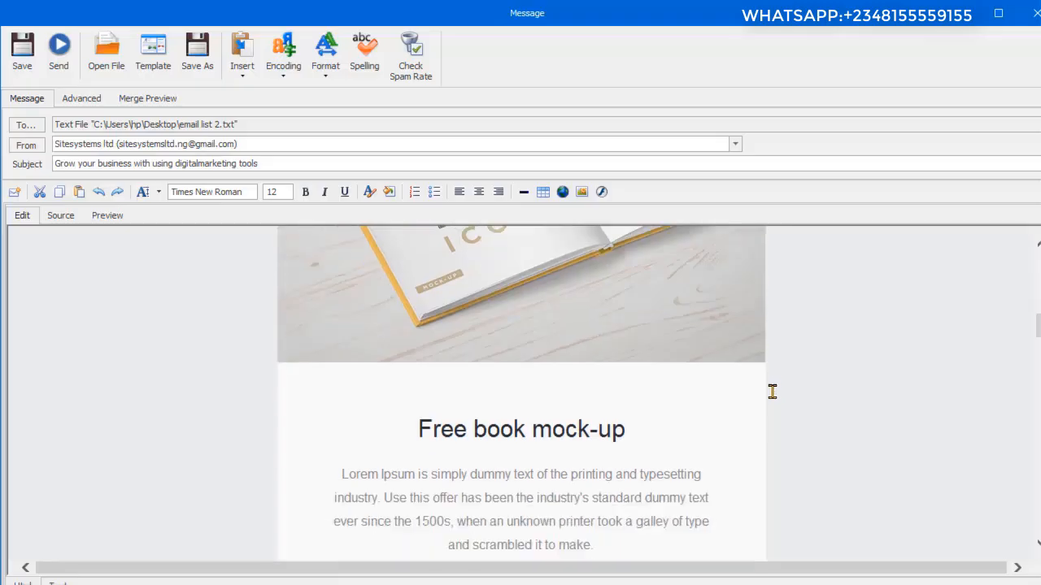
# Step: Switch back to Bulk Mailer and examine the template's newsroom, mock-up and gallery sections
pyautogui.scroll(-6, 772, 390)
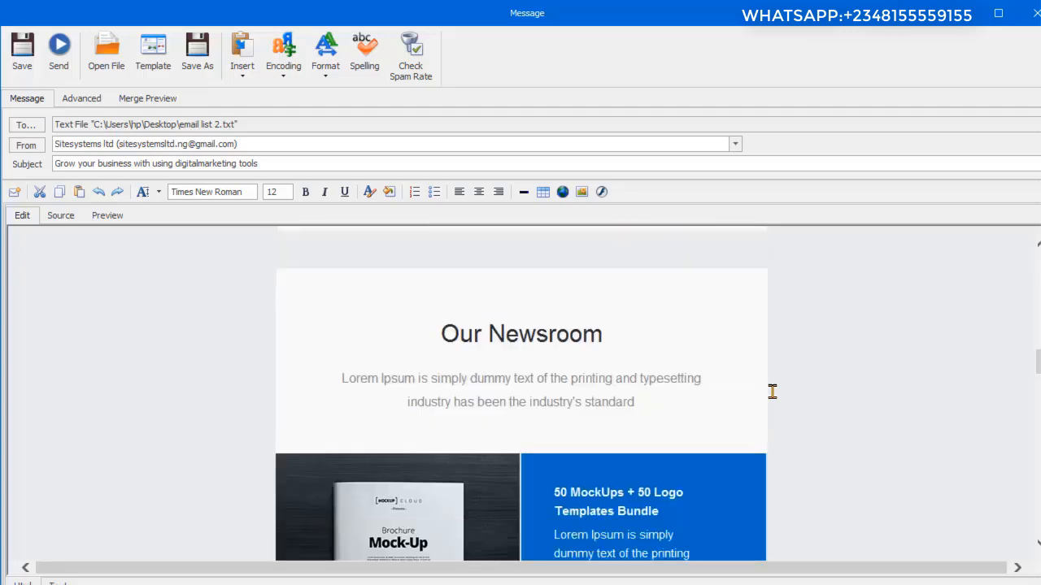
pyautogui.scroll(-5, 741, 419)
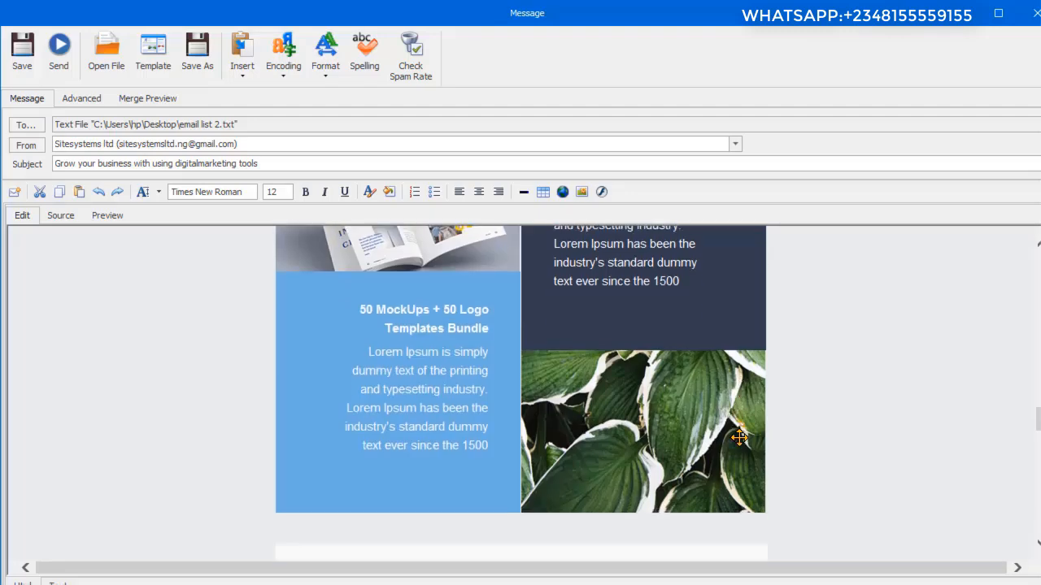
pyautogui.scroll(-3, 739, 438)
pyautogui.scroll(-6, 742, 445)
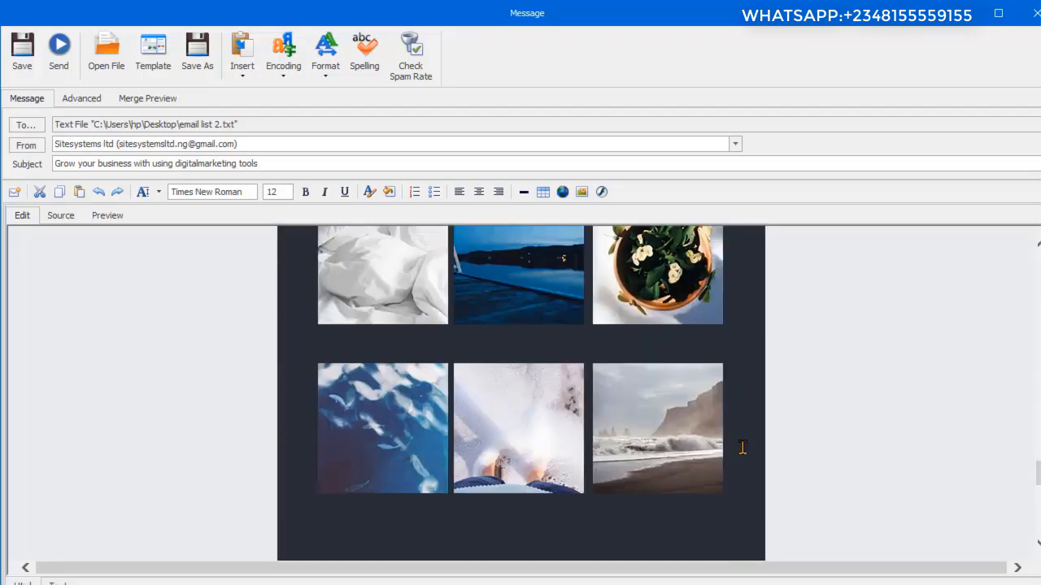
pyautogui.scroll(-5, 805, 435)
pyautogui.scroll(20, 811, 432)
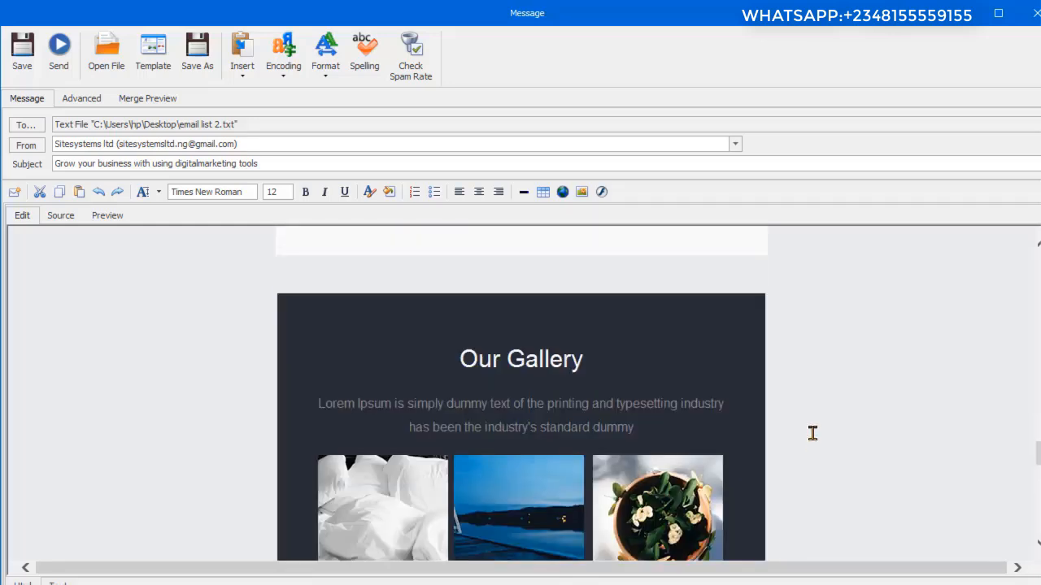
pyautogui.scroll(-3, 768, 404)
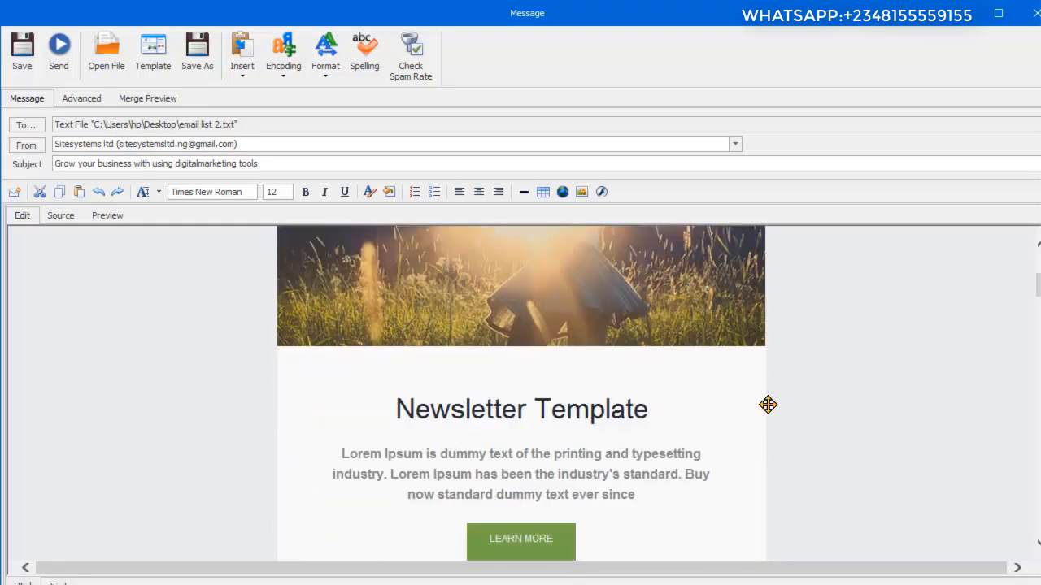
pyautogui.scroll(3, 768, 404)
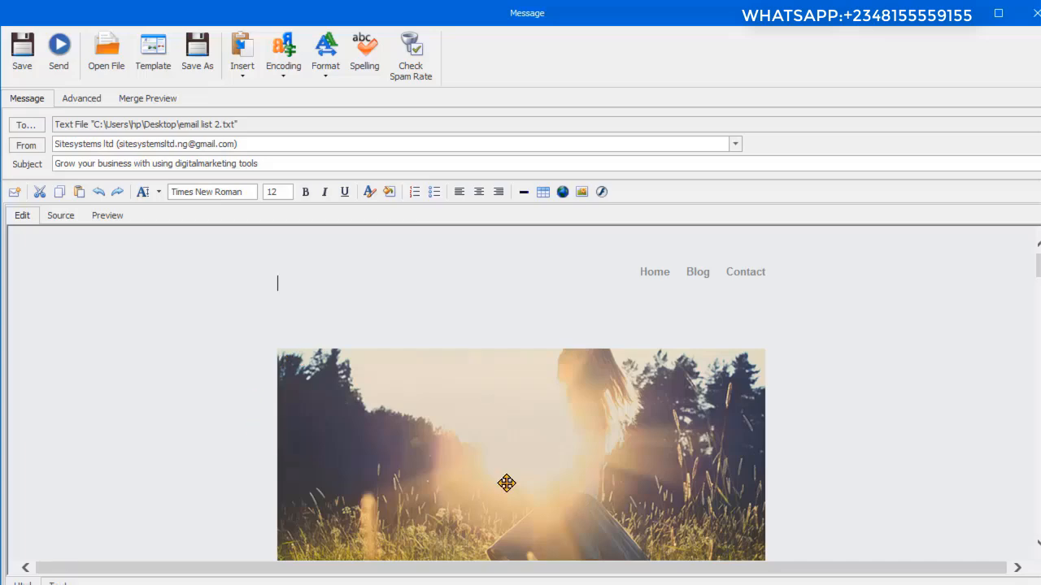
# Step: Load the HTML file "message" from the "new site" folder on the Desktop into the message body
pyautogui.click(104, 63)
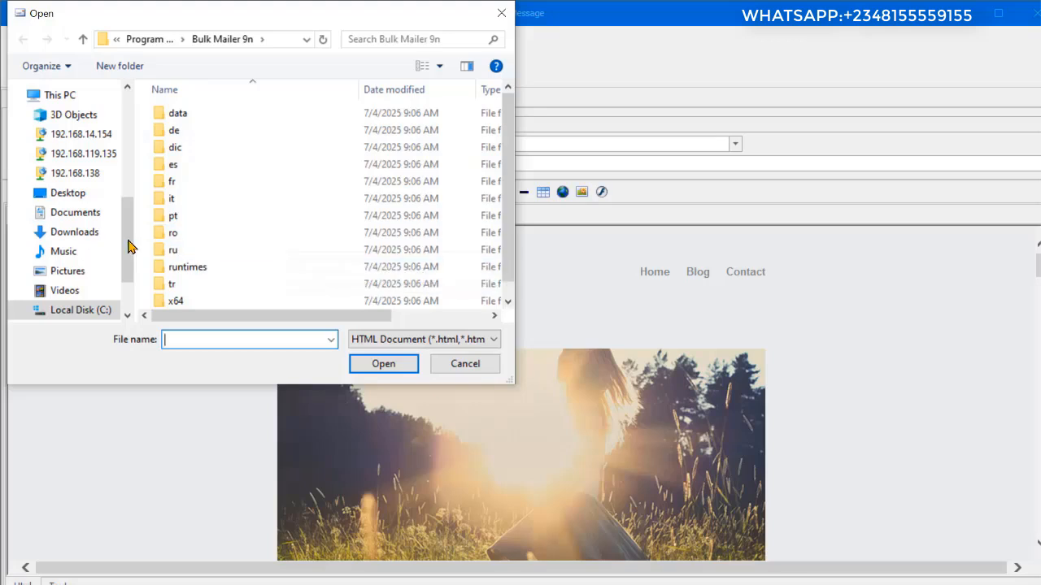
pyautogui.click(75, 195)
pyautogui.scroll(-3, 356, 186)
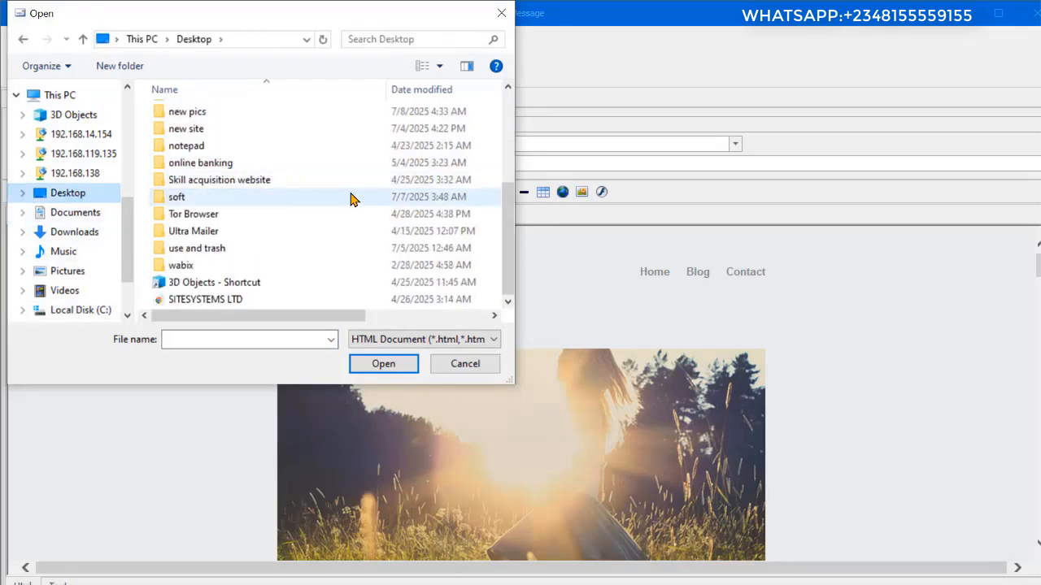
pyautogui.scroll(3, 349, 199)
pyautogui.scroll(-3, 203, 220)
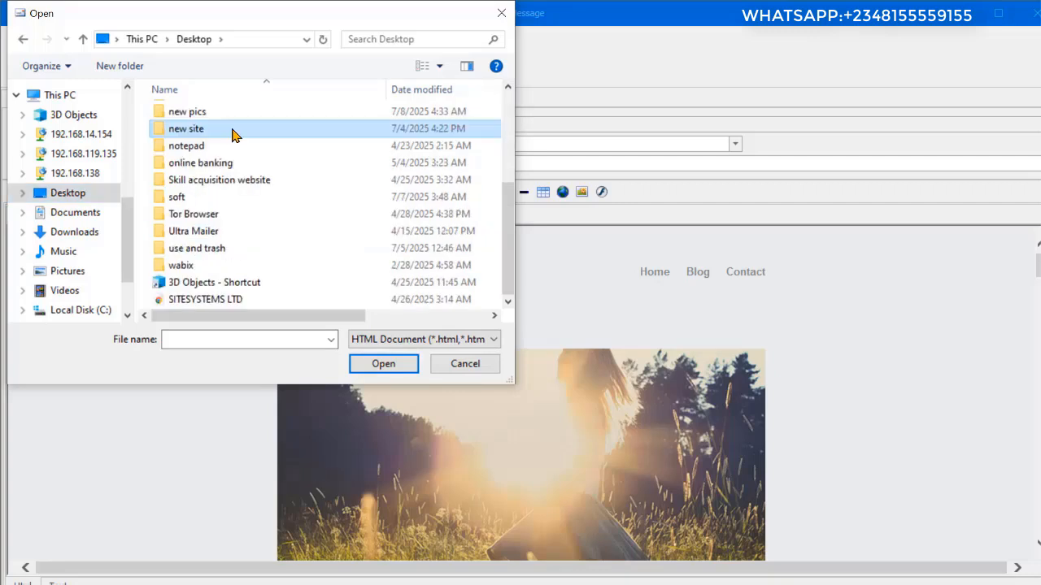
pyautogui.doubleClick(232, 133)
pyautogui.click(187, 113)
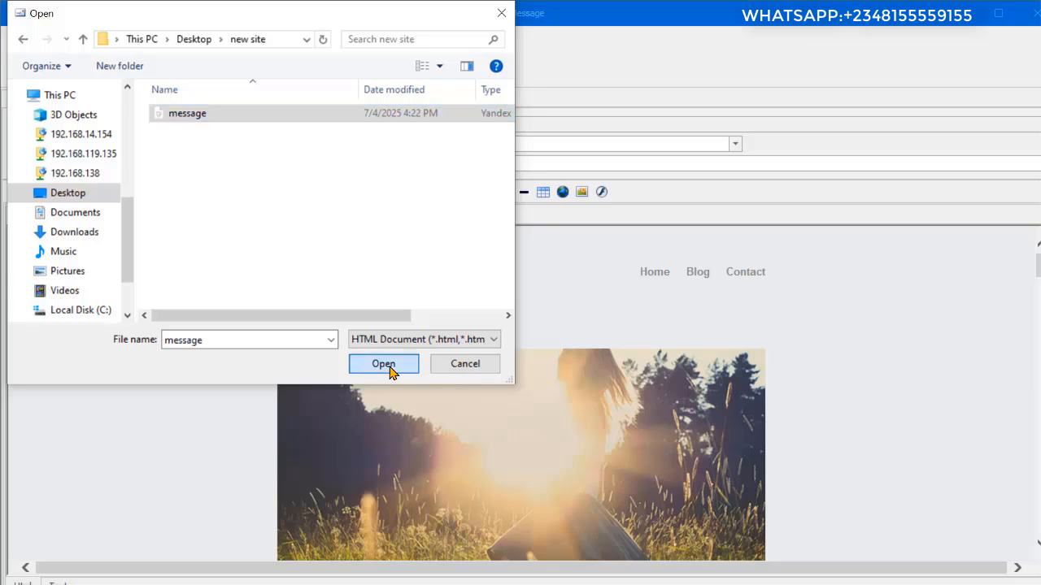
pyautogui.click(383, 363)
# Step: Preview the loaded newsletter and review its header links, banner, introductory text, Learn More button and Grow Your Business image
pyautogui.scroll(15, 705, 435)
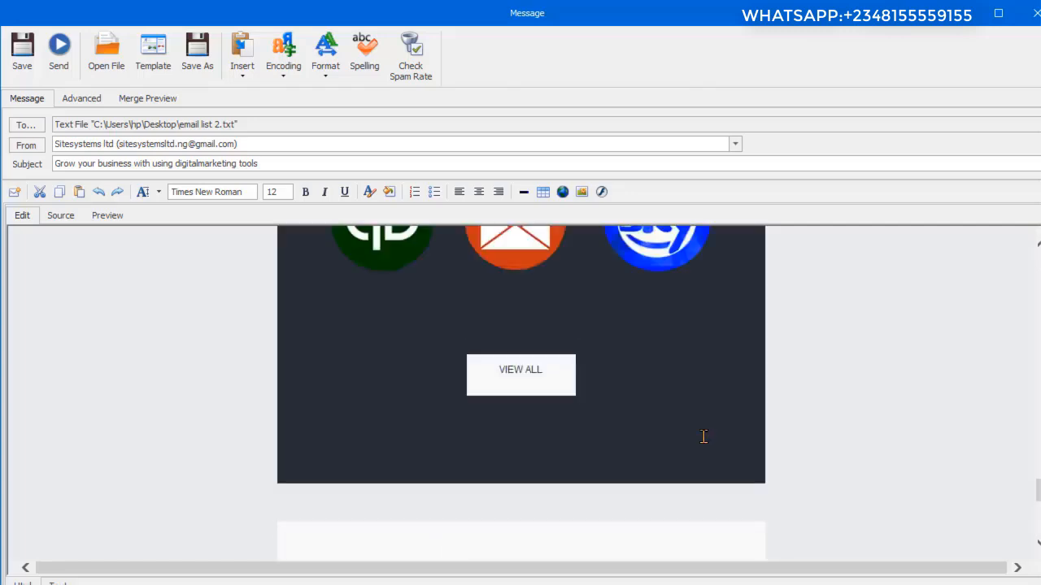
pyautogui.scroll(15, 702, 441)
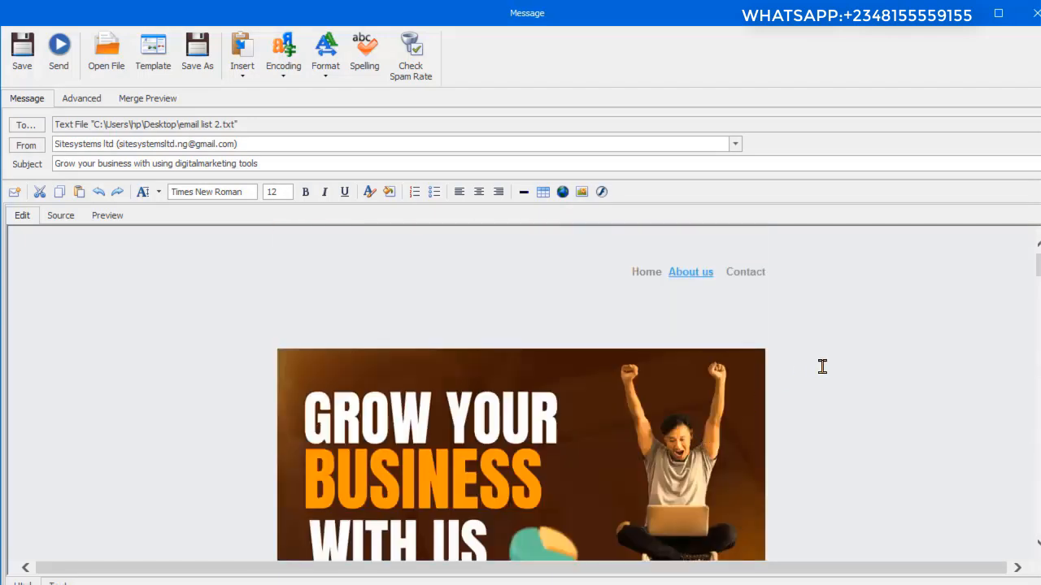
pyautogui.scroll(-3, 837, 397)
pyautogui.scroll(3, 819, 417)
pyautogui.click(109, 218)
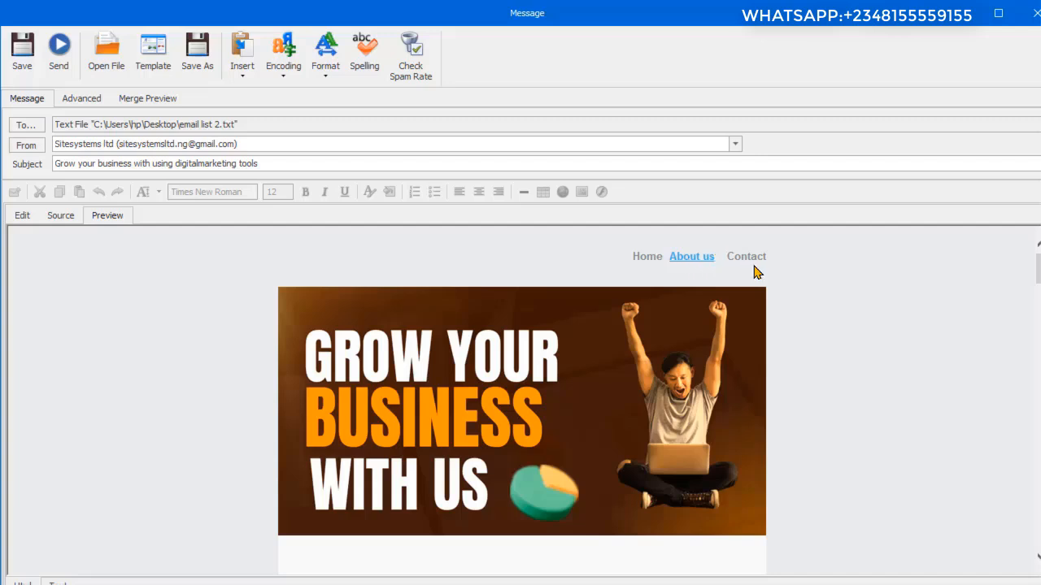
pyautogui.scroll(-2, 828, 303)
pyautogui.scroll(-5, 828, 303)
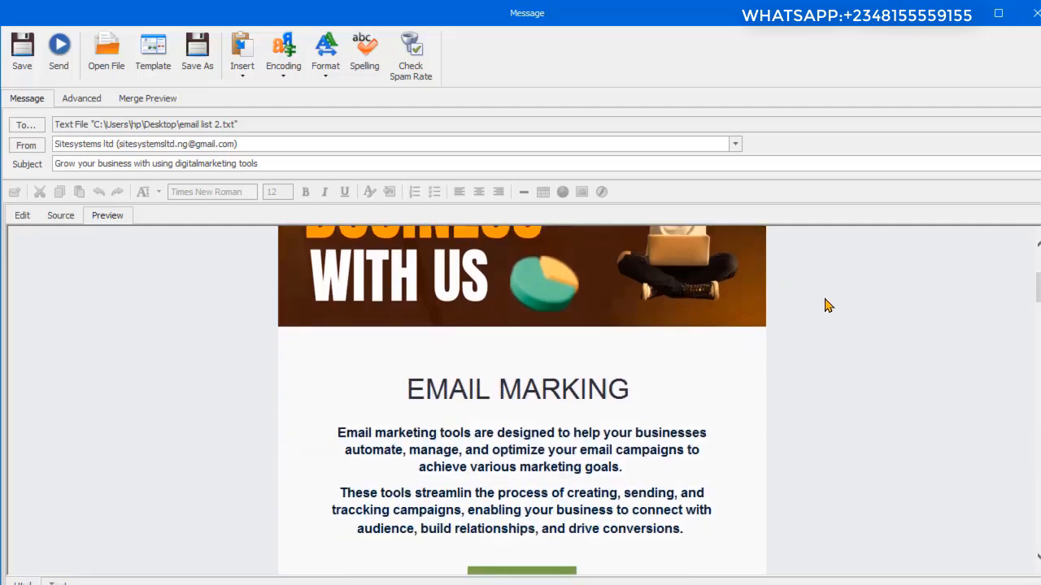
pyautogui.scroll(-4, 813, 317)
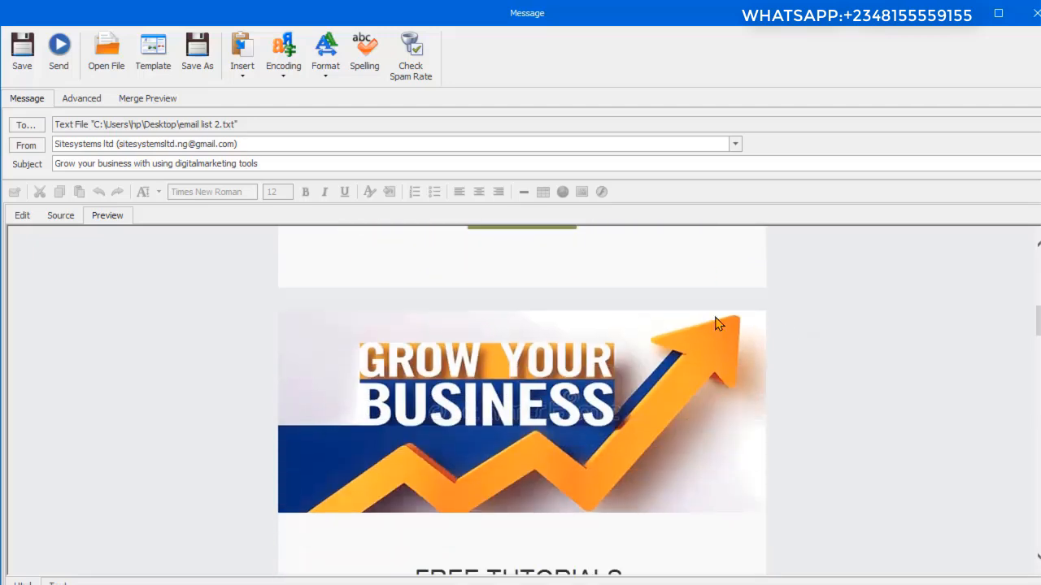
pyautogui.scroll(3, 660, 318)
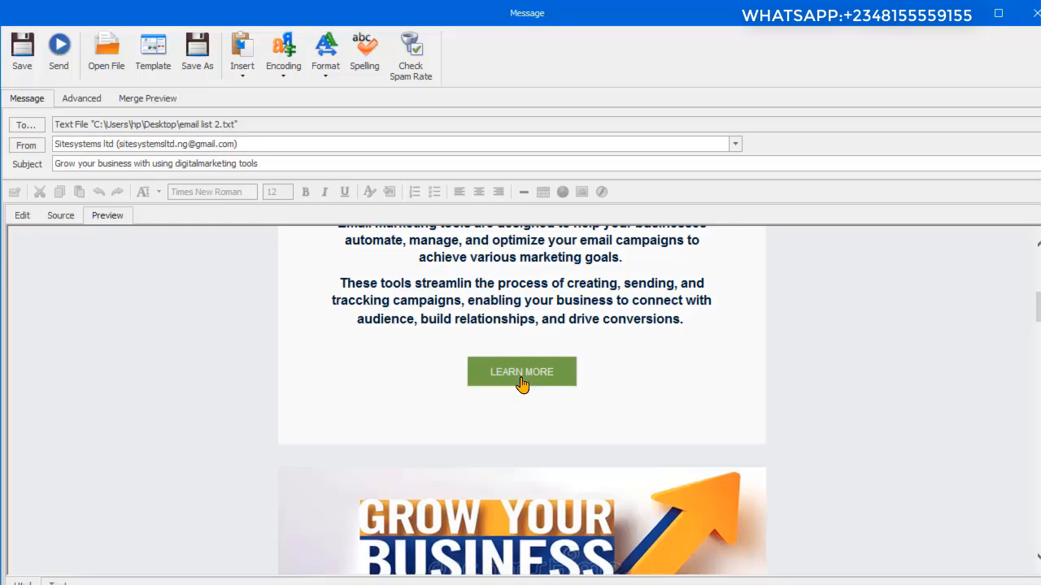
pyautogui.scroll(2, 732, 358)
pyautogui.scroll(-10, 783, 379)
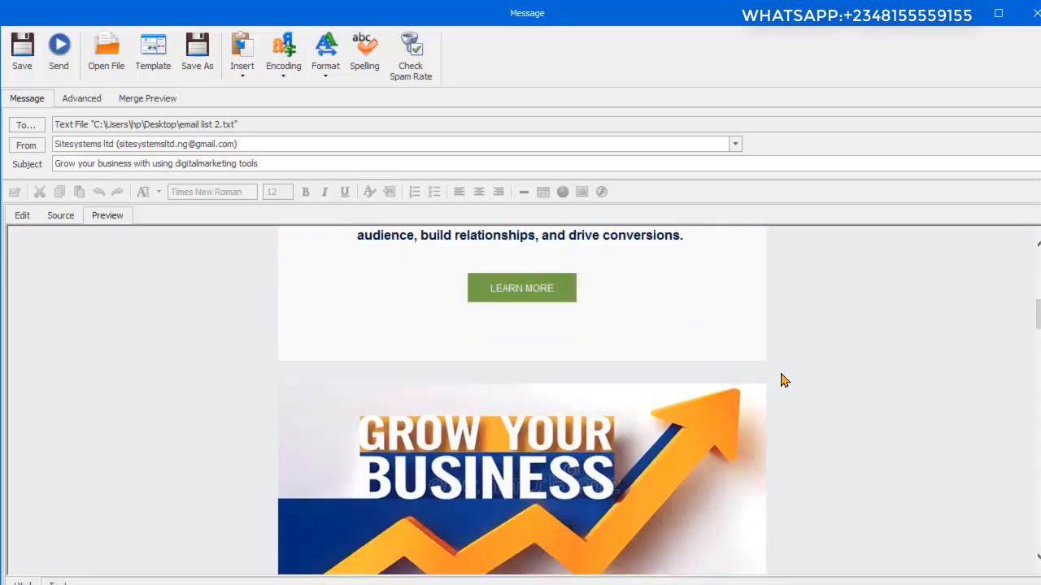
# Step: Review the newsletter preview's software tools, product descriptions and icon gallery, and save the message
pyautogui.scroll(-4, 781, 380)
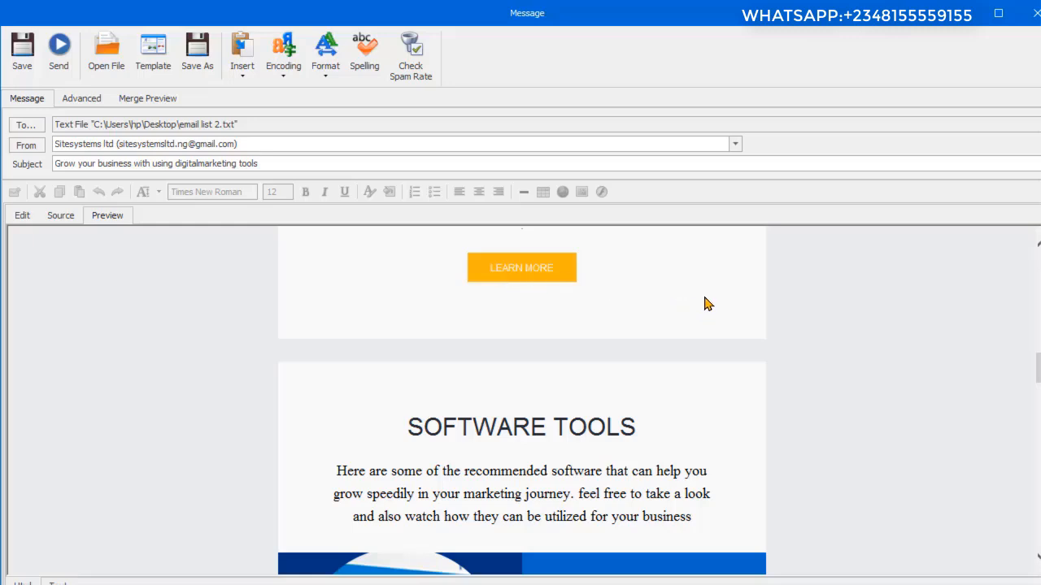
pyautogui.scroll(-6, 606, 299)
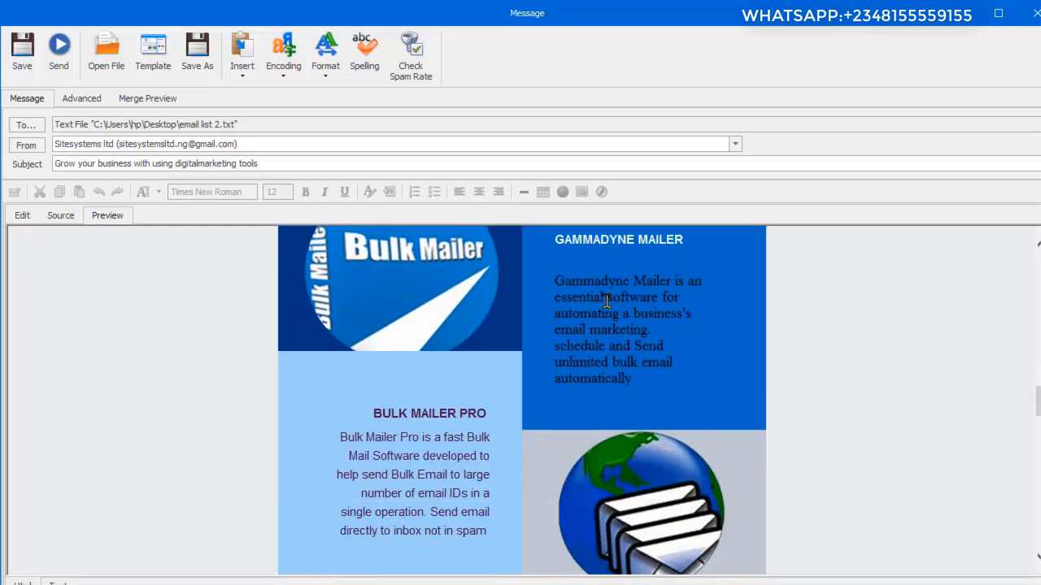
pyautogui.scroll(-18, 606, 298)
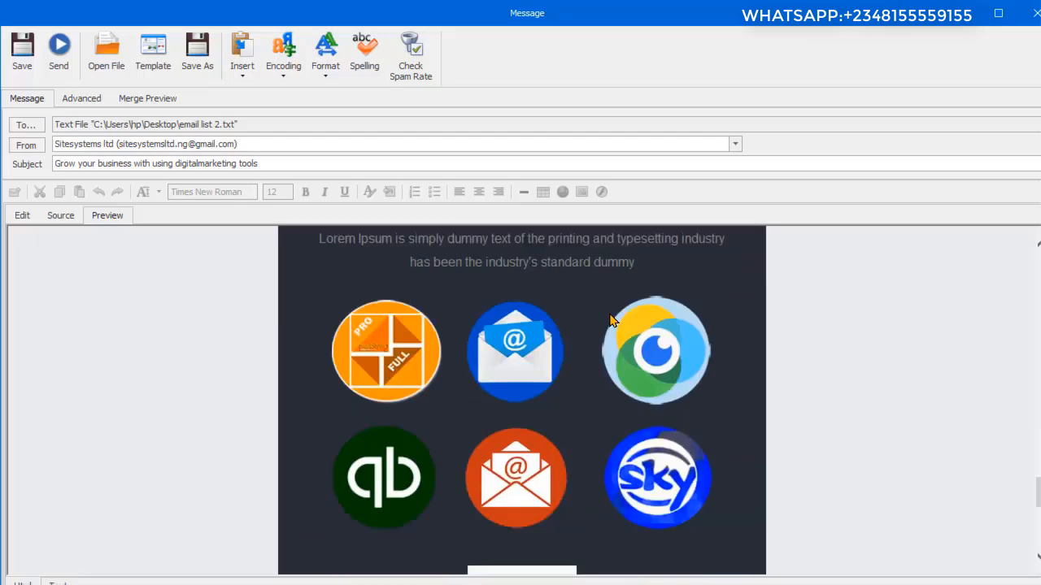
pyautogui.scroll(-6, 610, 320)
pyautogui.scroll(14, 610, 318)
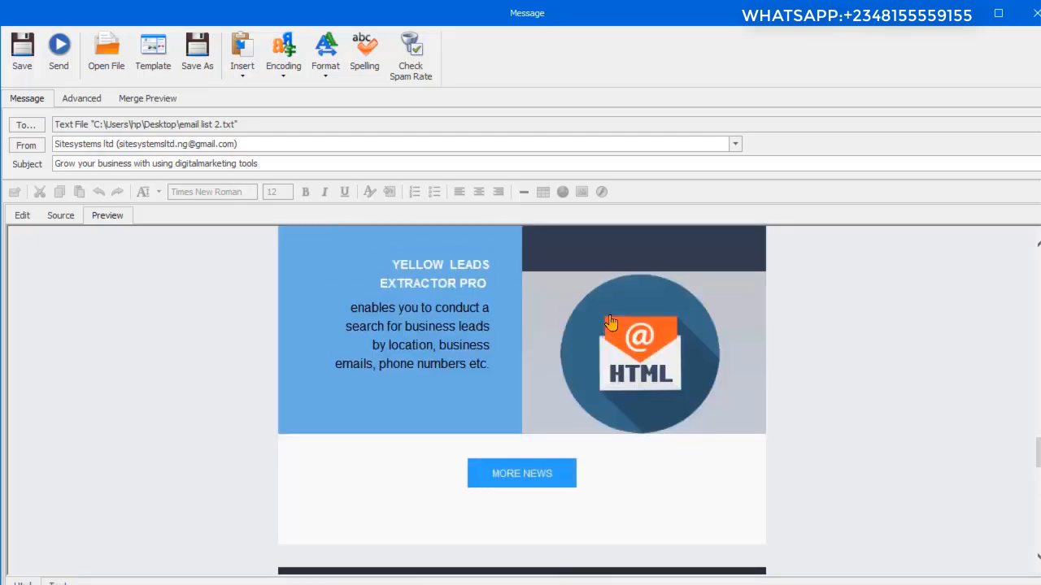
pyautogui.scroll(20, 610, 321)
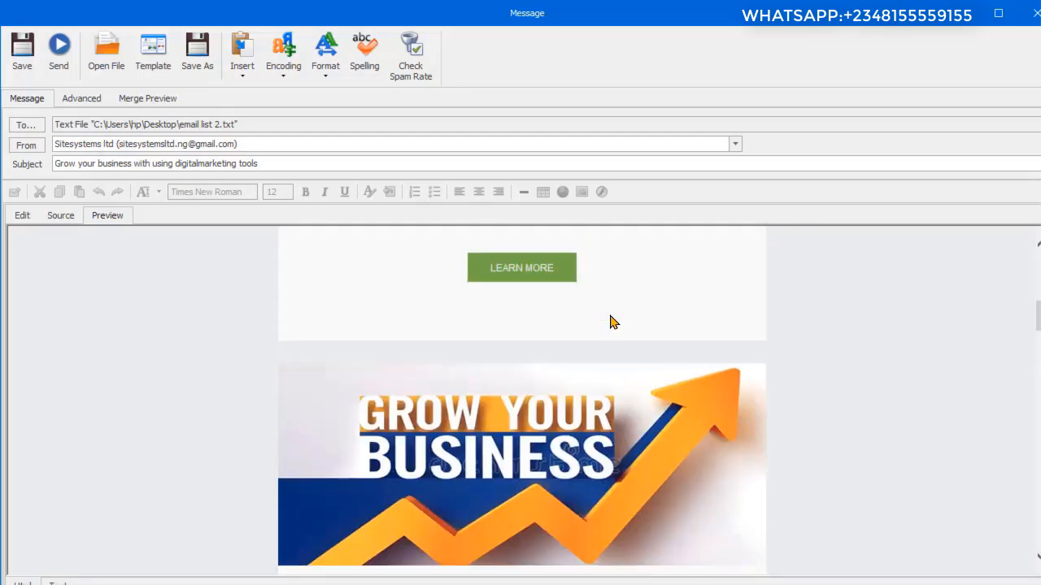
pyautogui.scroll(8, 613, 322)
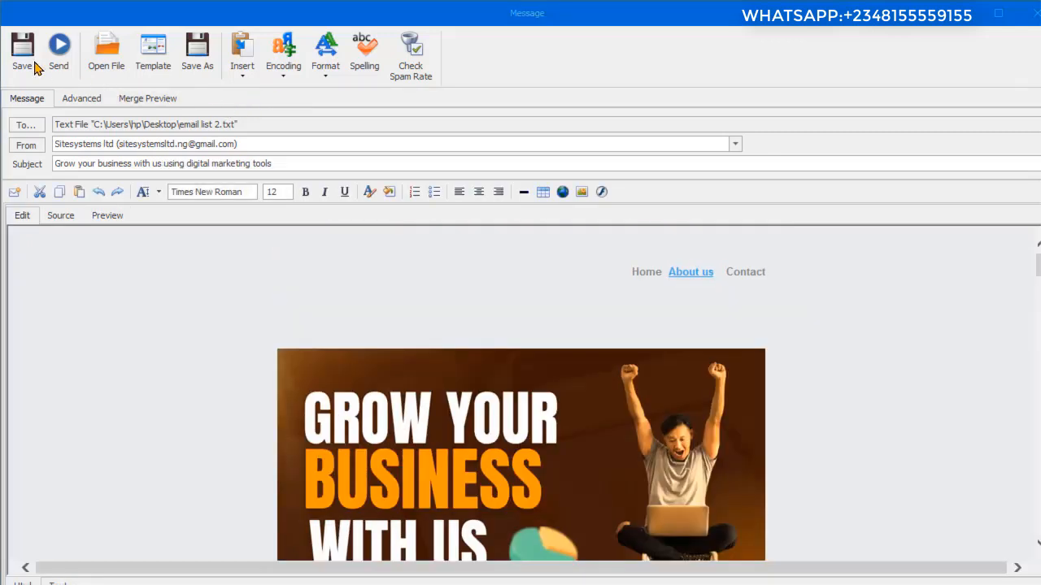
pyautogui.click(20, 66)
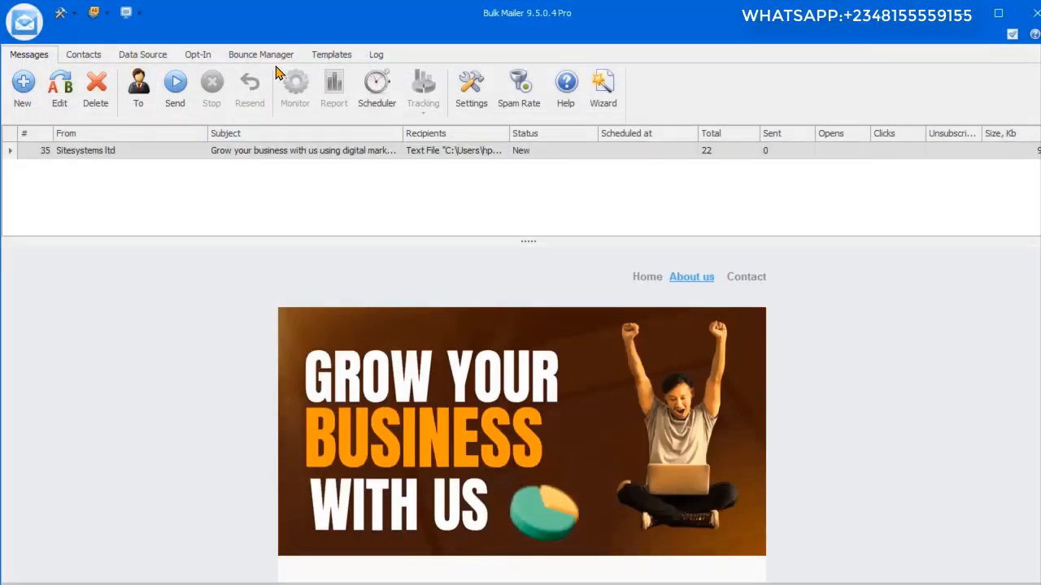
# Step: Delete both existing Gmail SMTP servers from the mailer's settings
pyautogui.click(468, 97)
pyautogui.click(390, 163)
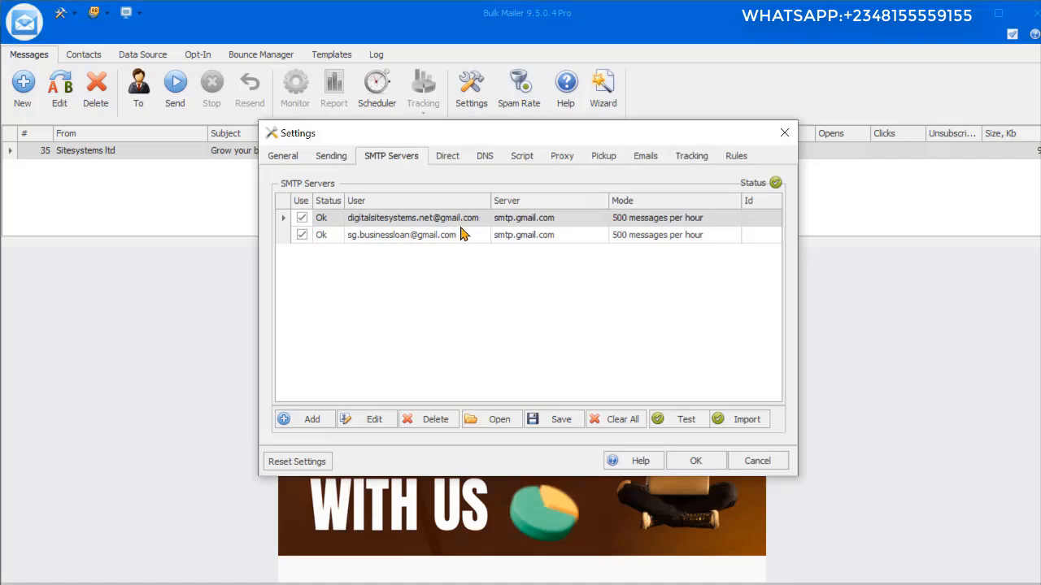
pyautogui.click(436, 419)
pyautogui.click(492, 329)
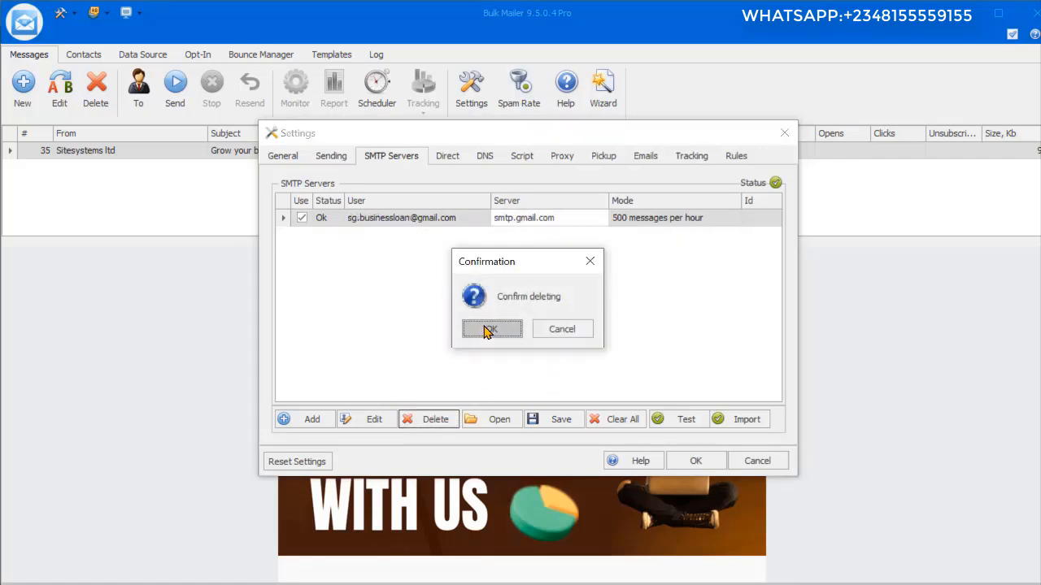
# Step: Add an SMTP server with the company's sender e-mail address and replace its username with the other Gmail account's address
pyautogui.click(312, 420)
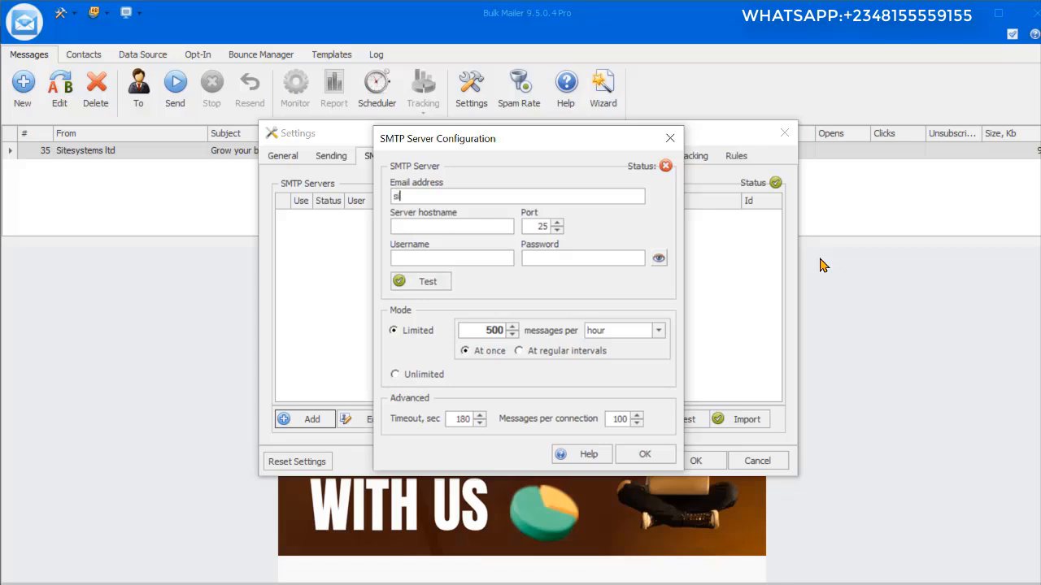
pyautogui.press('Tab')
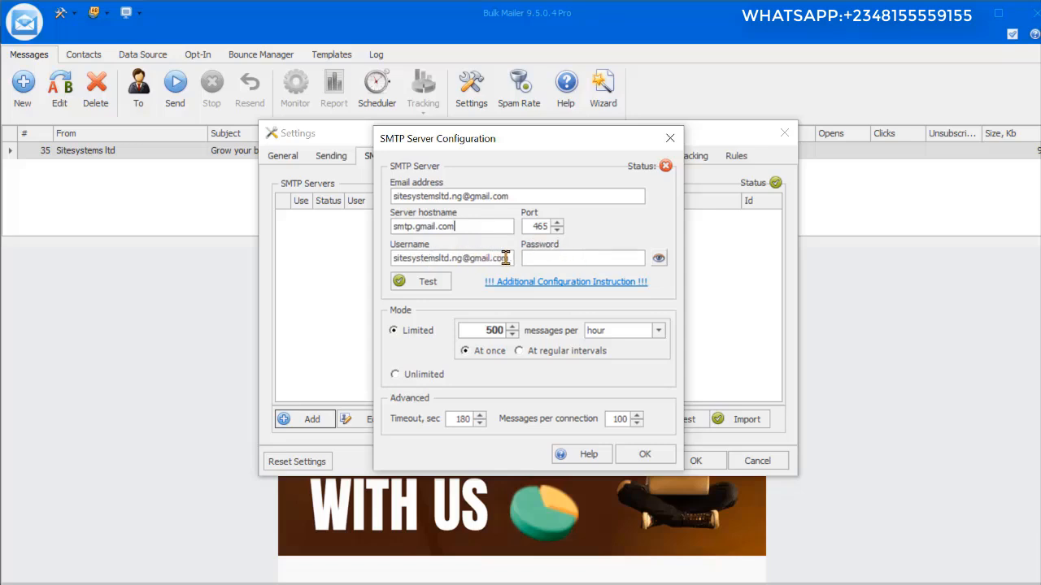
pyautogui.moveTo(505, 257); pyautogui.dragTo(417, 258)
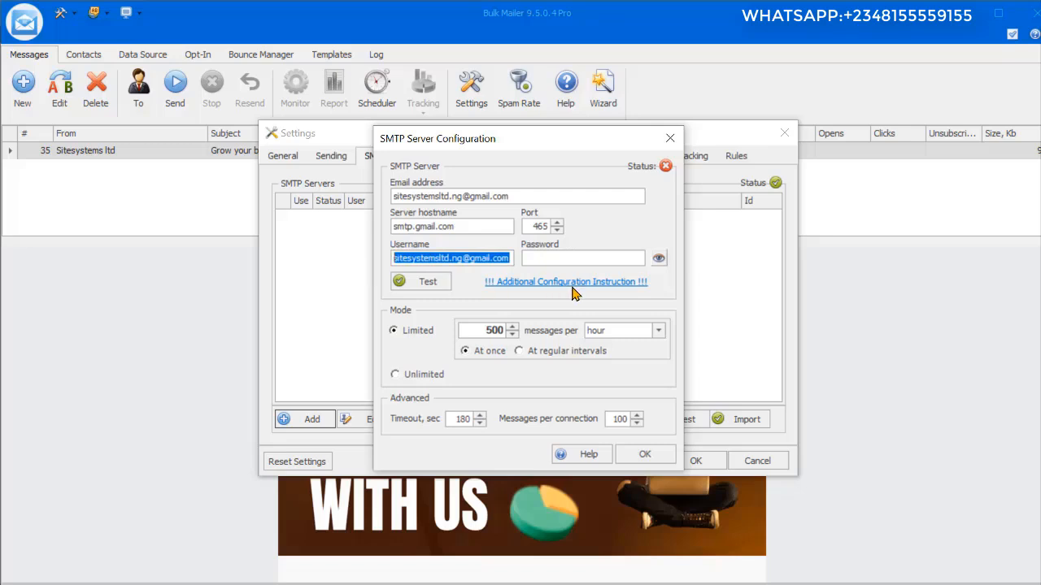
pyautogui.hotkey('ctrl', 'v')
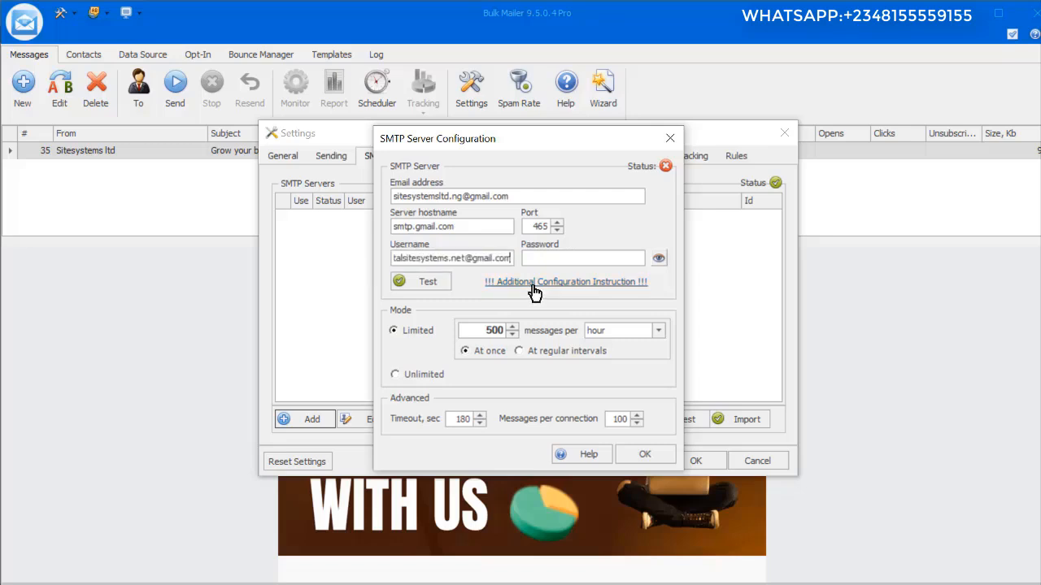
# Step: Enter the SMTP account password, test the connection to smtp.gmail.com, and add the server to the list
pyautogui.click(543, 259)
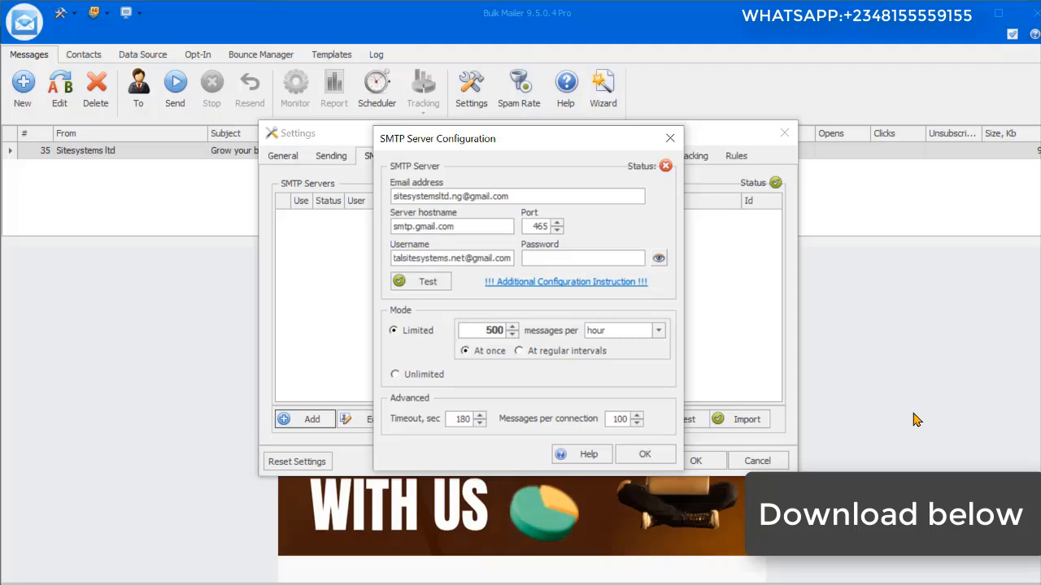
pyautogui.hotkey('ctrl', 'v')
pyautogui.click(407, 284)
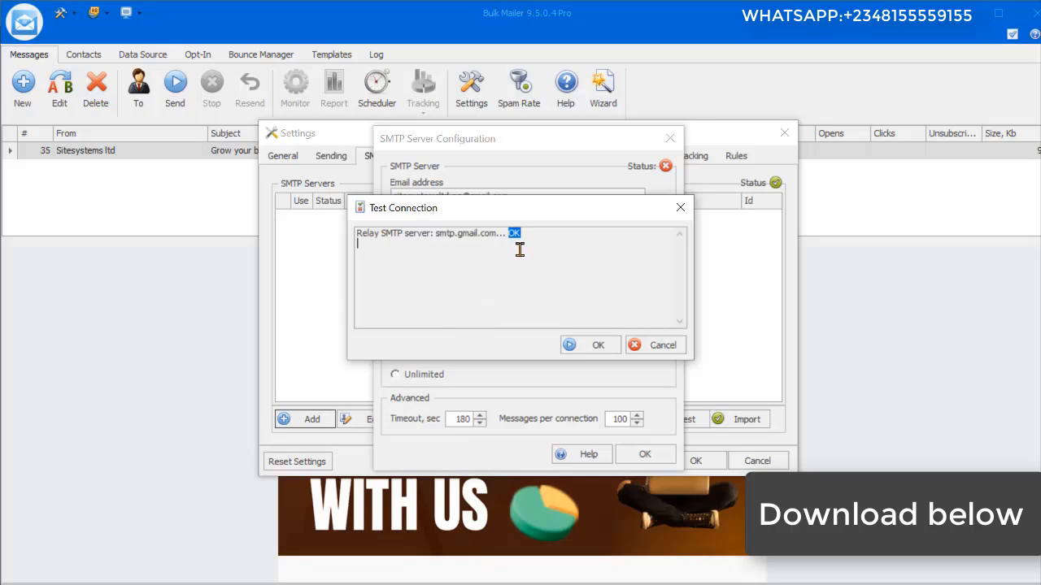
pyautogui.click(608, 348)
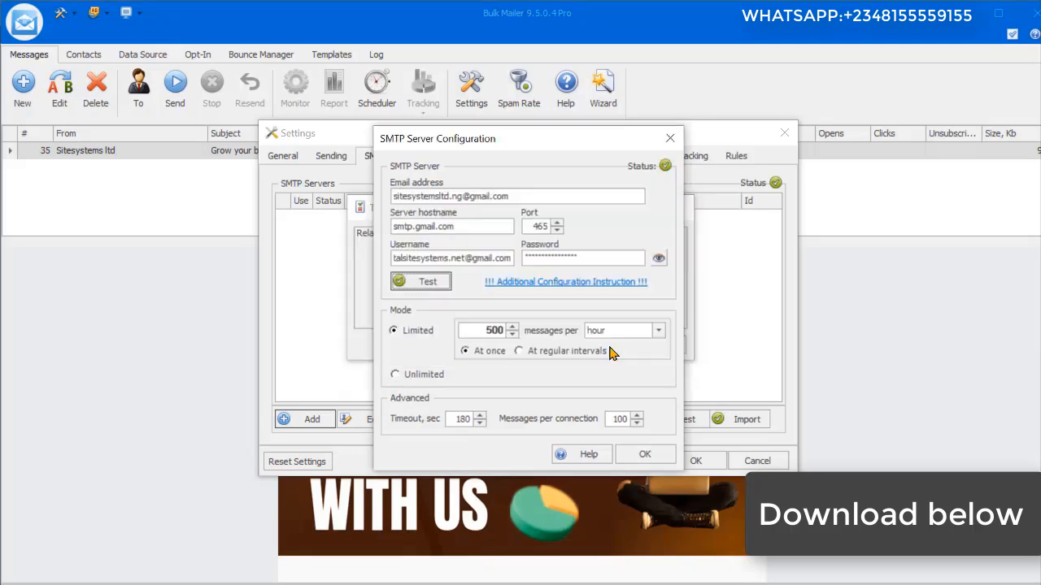
pyautogui.click(645, 456)
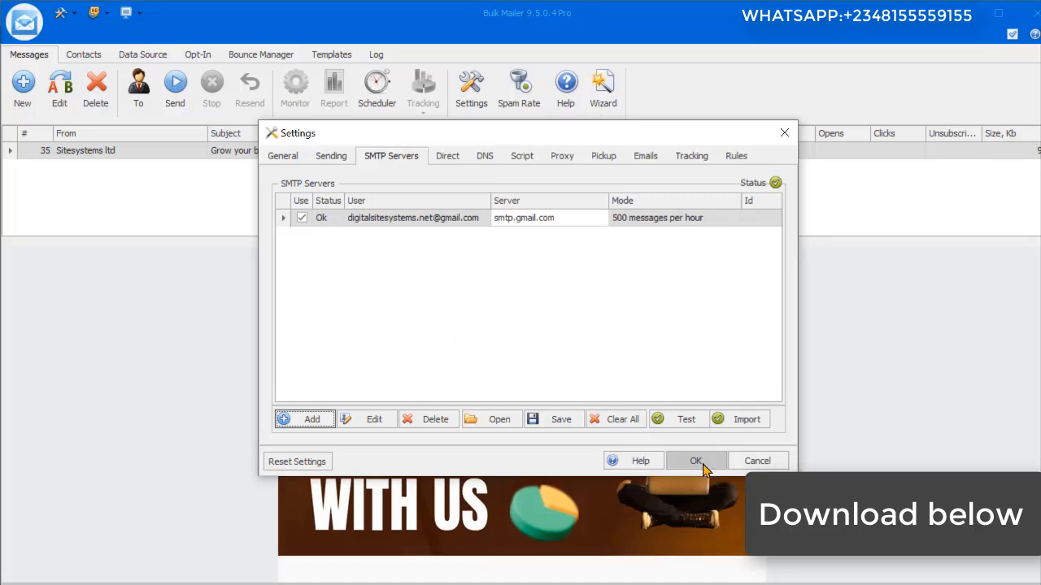
pyautogui.click(396, 225)
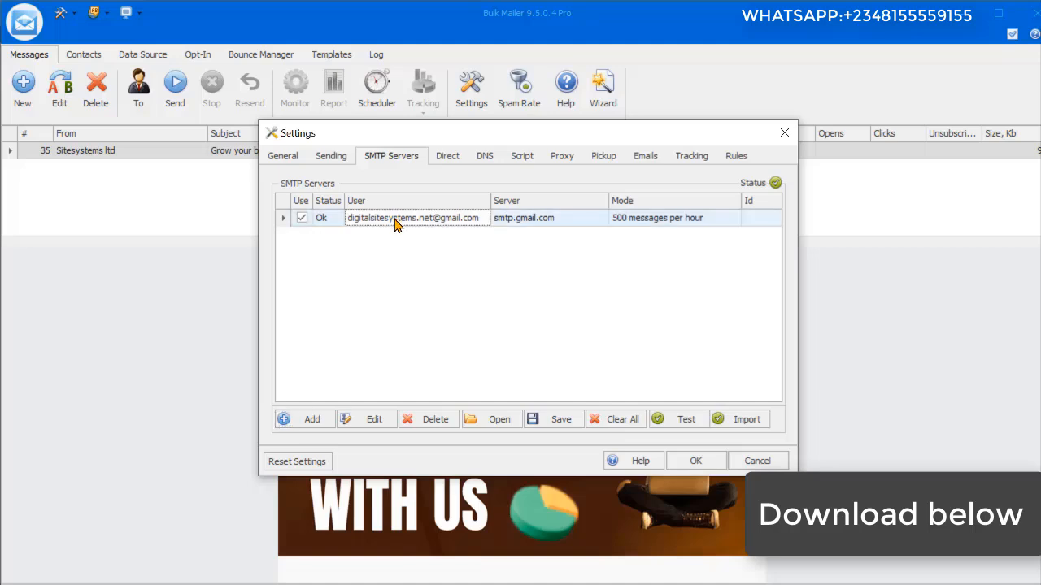
pyautogui.click(382, 420)
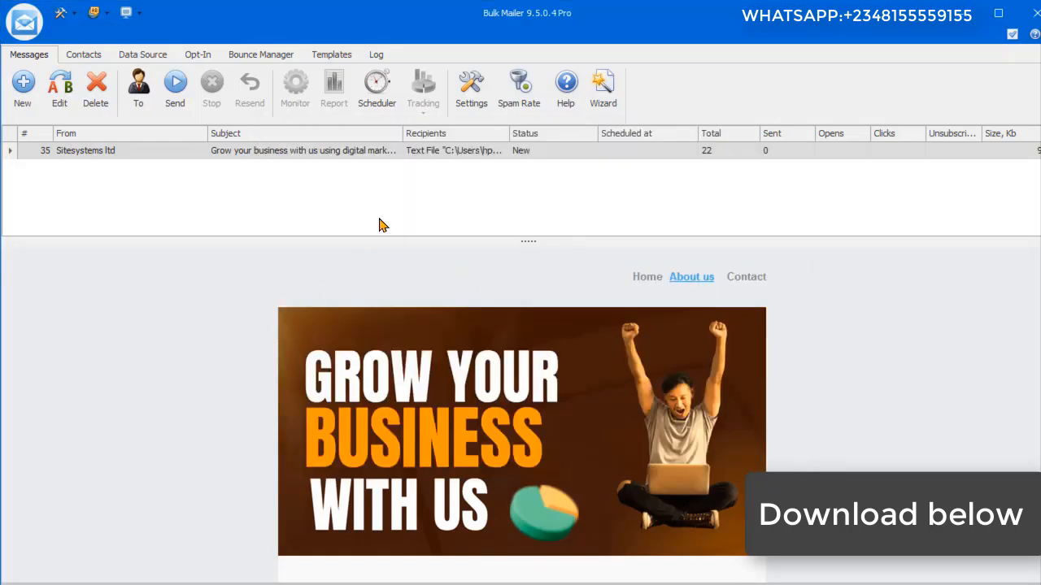
# Step: Schedule the saved message to run once on 7/10/2025 at 4:10:44 PM
pyautogui.click(382, 104)
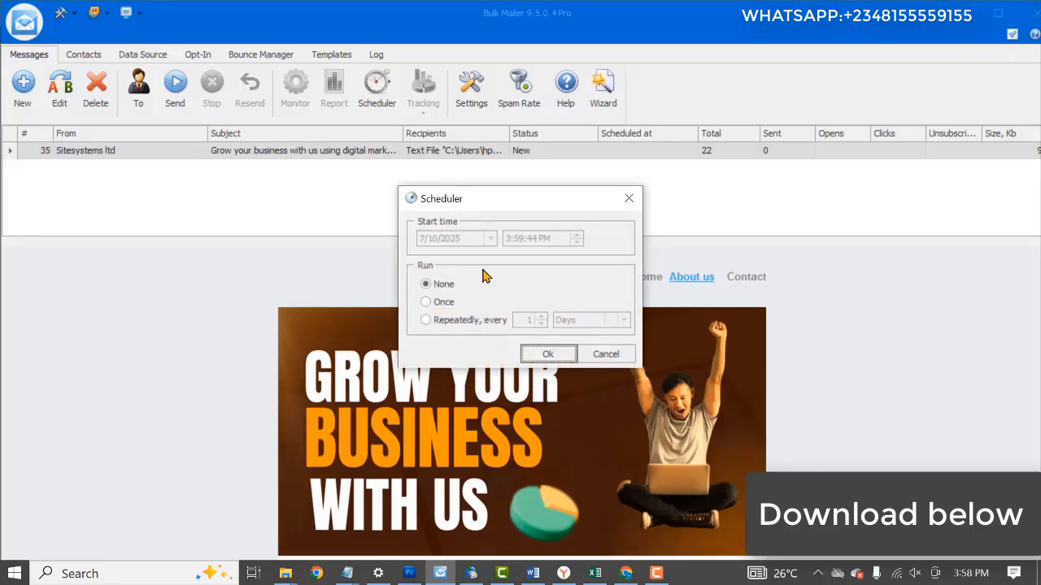
pyautogui.click(444, 302)
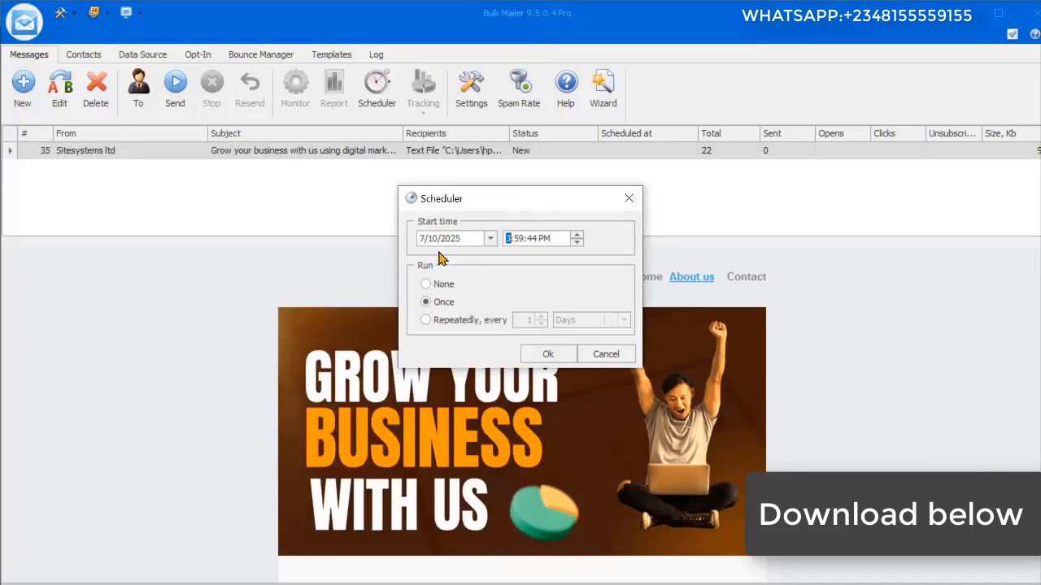
pyautogui.write('410')
pyautogui.click(548, 357)
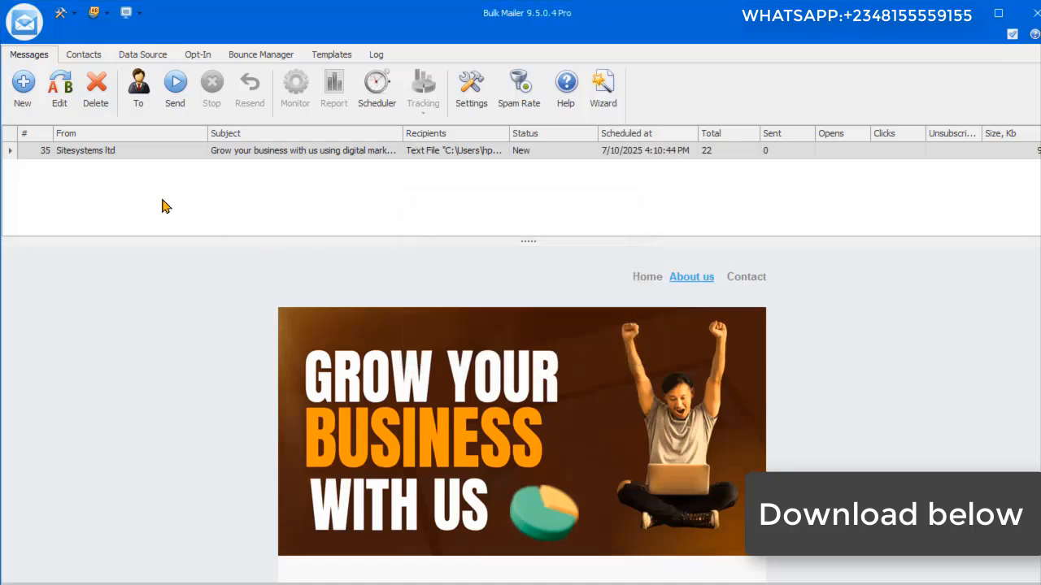
# Step: Create another message and choose a text file as its recipient source
pyautogui.click(25, 110)
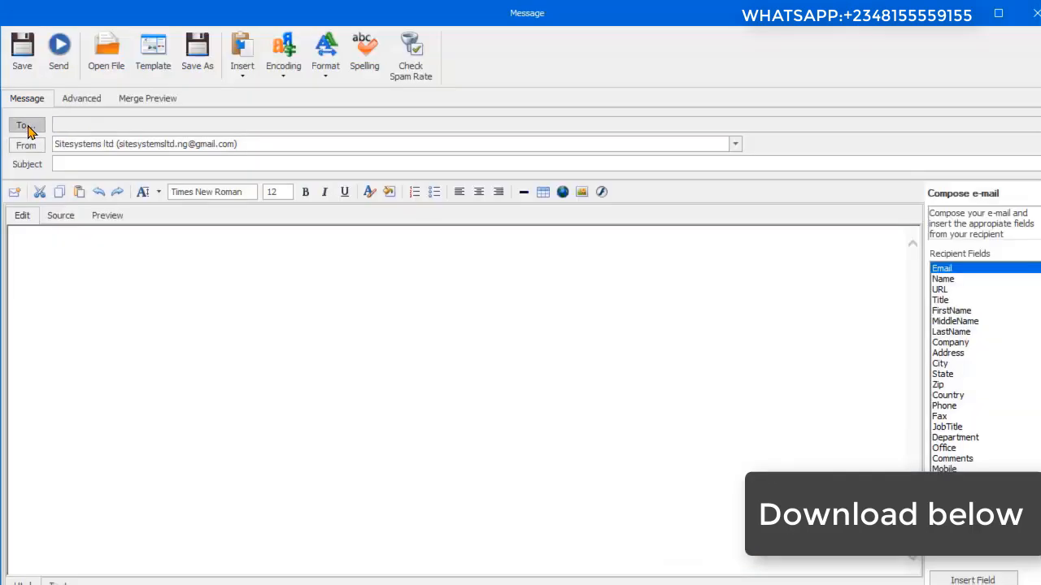
pyautogui.click(26, 127)
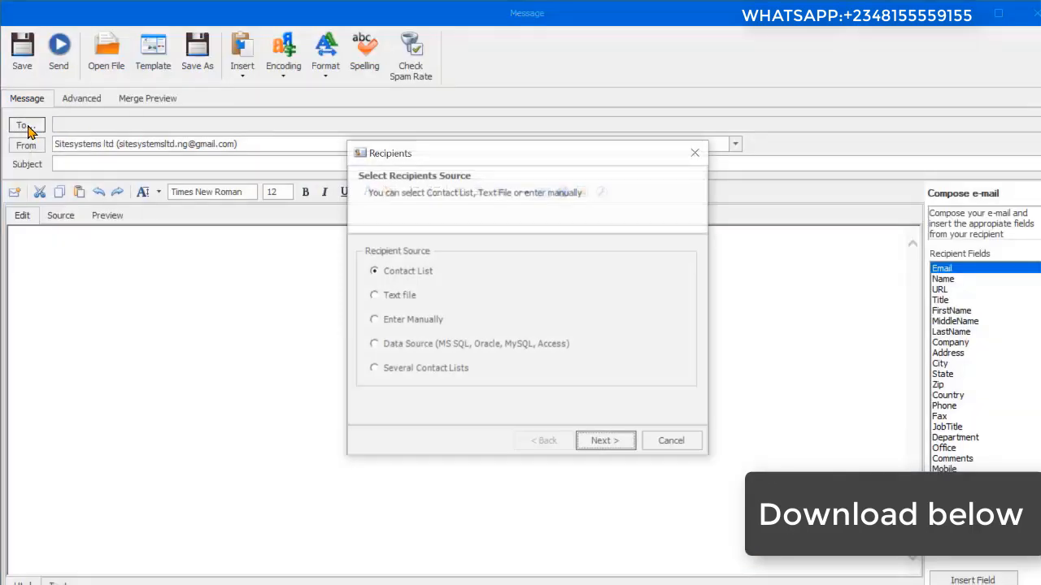
pyautogui.click(387, 295)
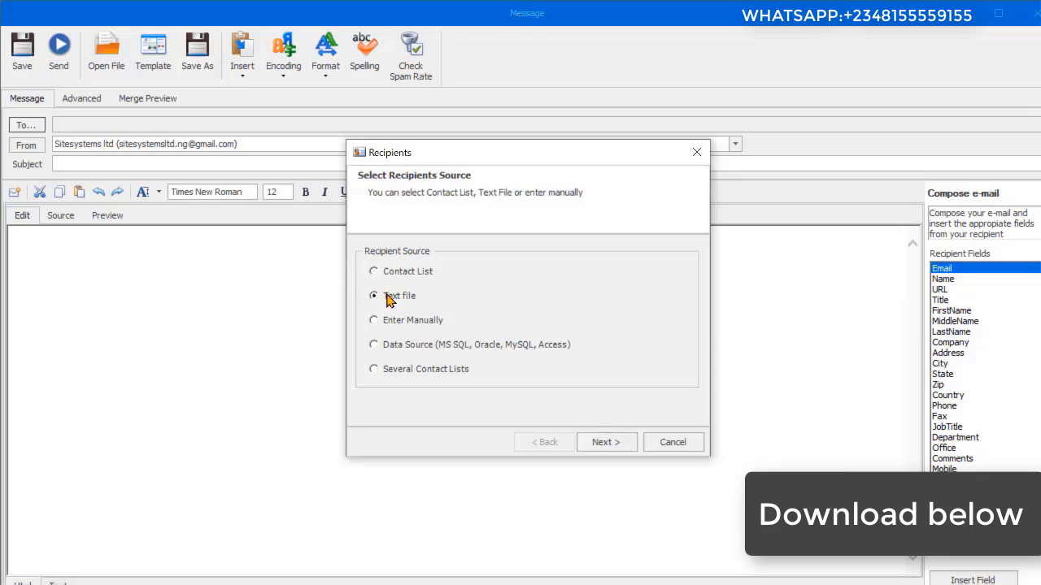
pyautogui.click(601, 444)
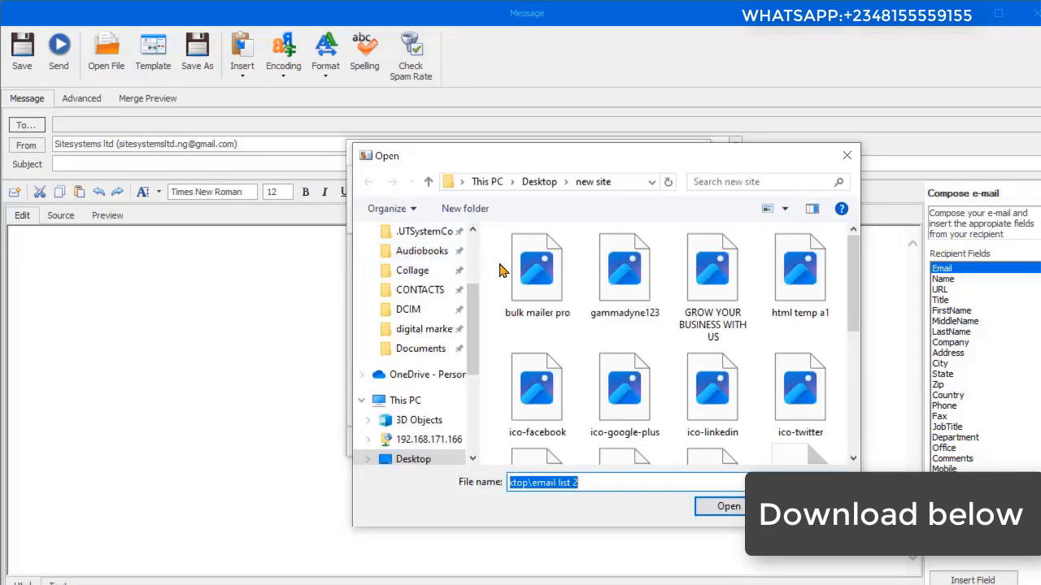
# Step: Load the text file "emails list 10" from the Desktop as the message's recipient list
pyautogui.scroll(3, 464, 312)
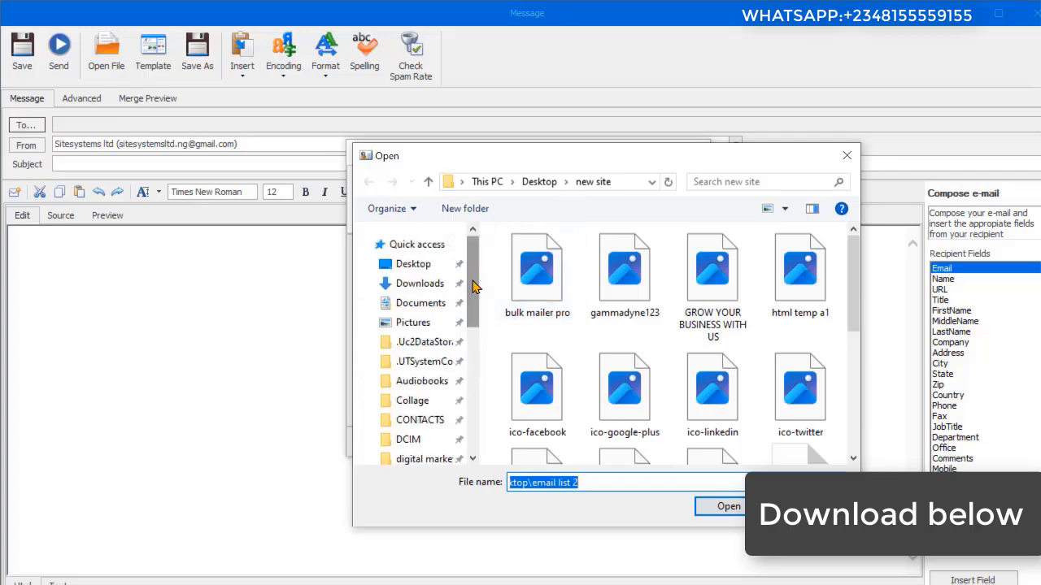
pyautogui.click(427, 271)
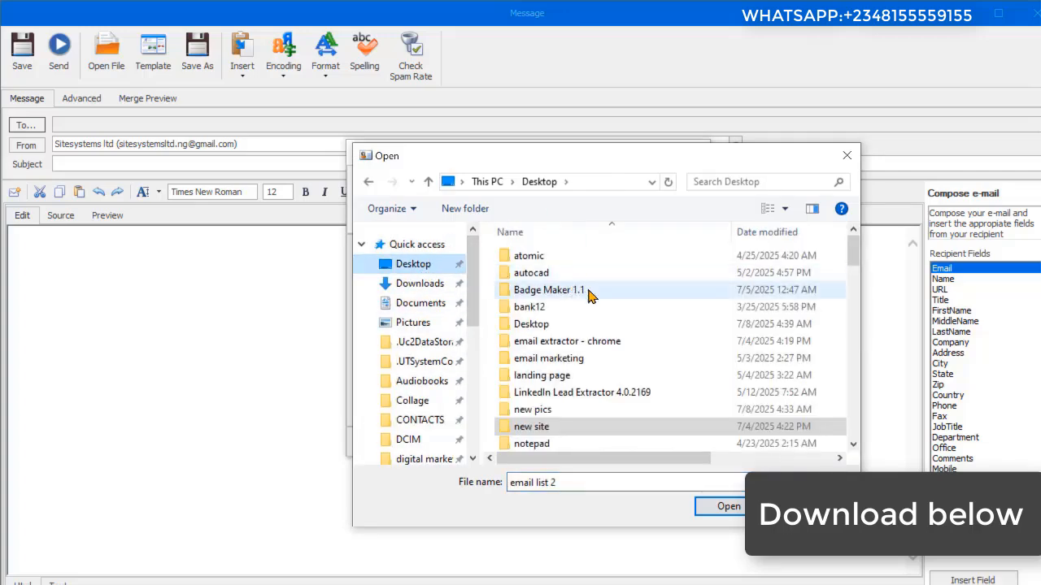
pyautogui.scroll(-7, 642, 358)
pyautogui.scroll(-5, 614, 366)
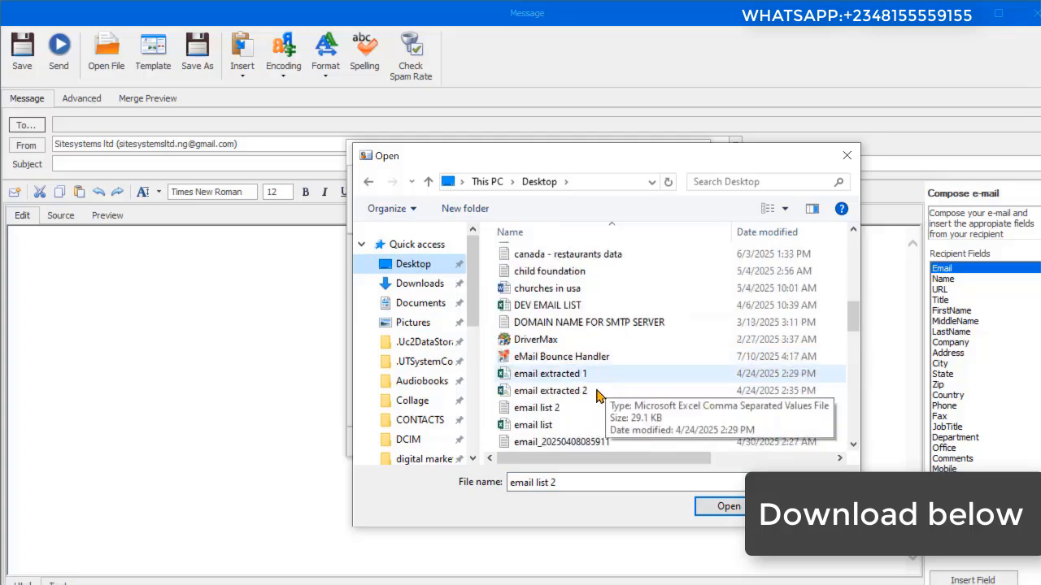
pyautogui.scroll(-2, 582, 366)
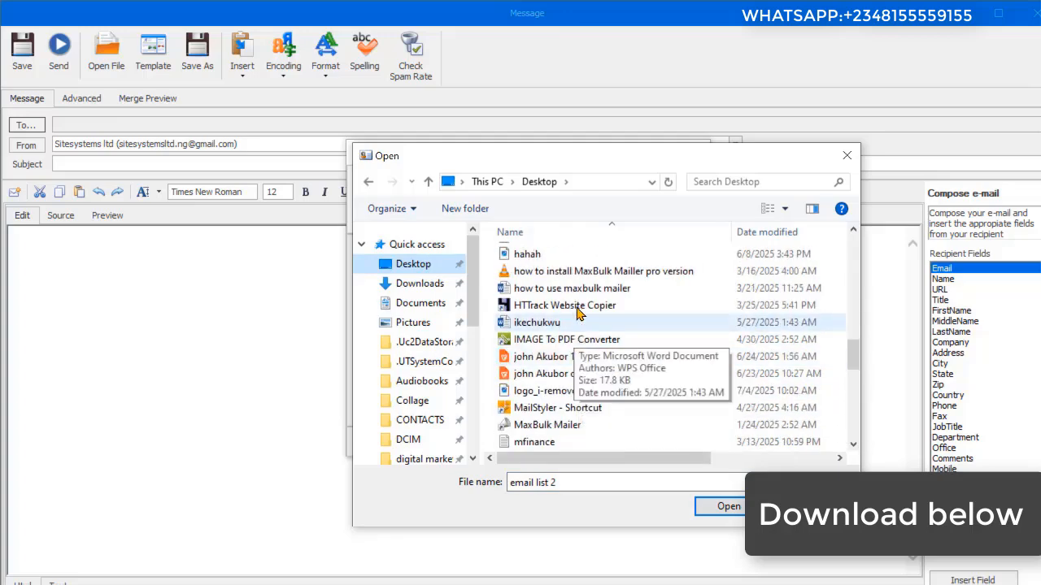
pyautogui.scroll(3, 586, 366)
pyautogui.click(560, 358)
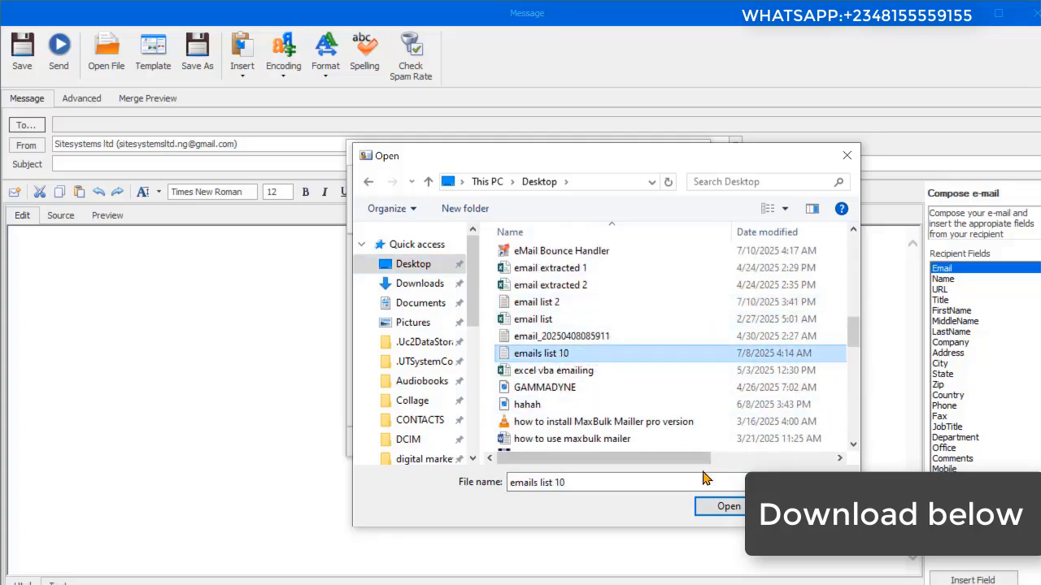
pyautogui.click(723, 507)
pyautogui.click(606, 443)
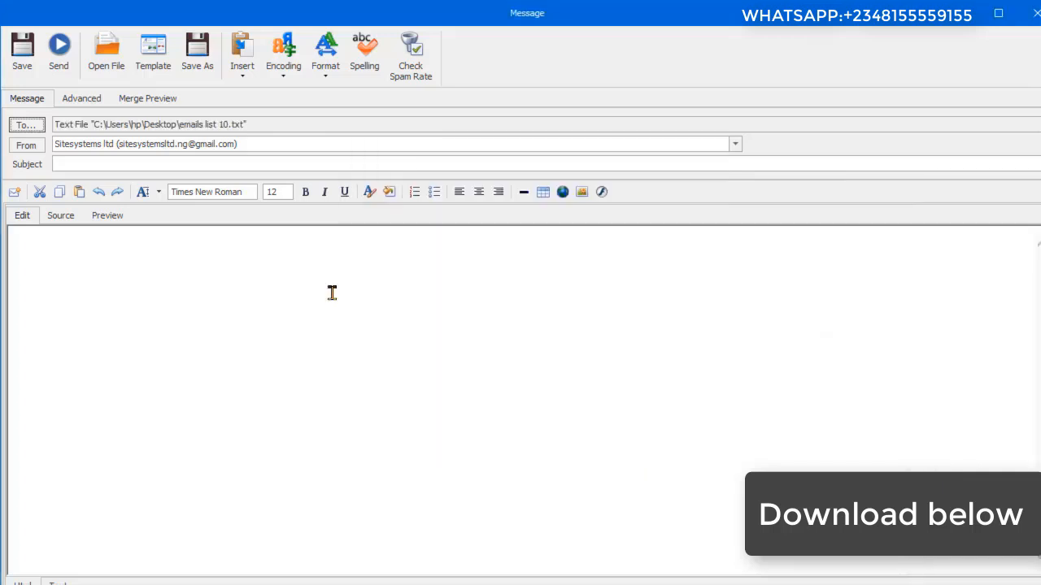
# Step: Set the new message's subject to "Digital marketing Solution"
pyautogui.click(57, 164)
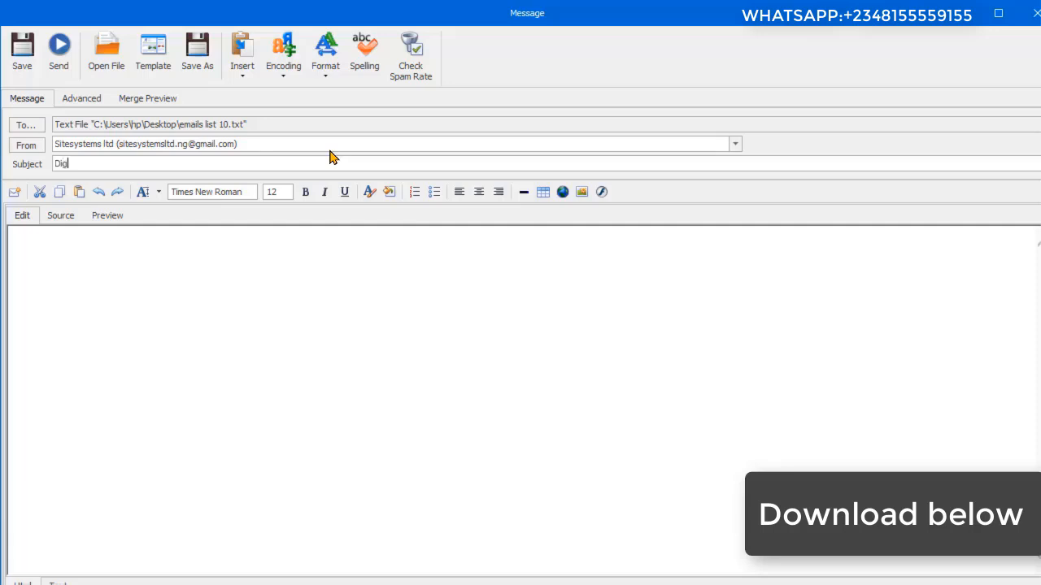
pyautogui.write('tal marketing Solution')
pyautogui.click(130, 399)
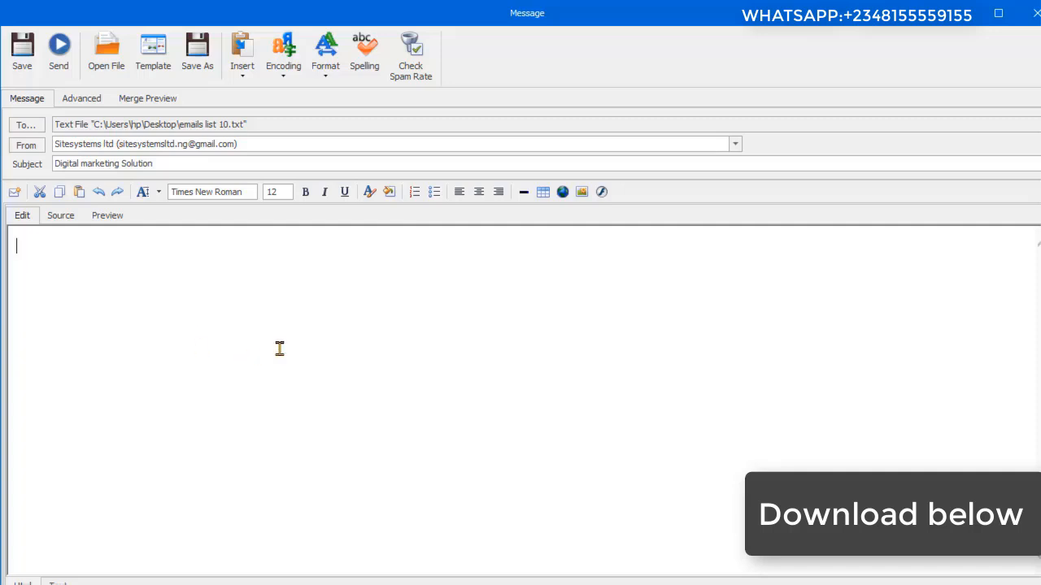
# Step: Browse to the "new site" folder on the Desktop for an HTML file to load into the message body
pyautogui.click(116, 61)
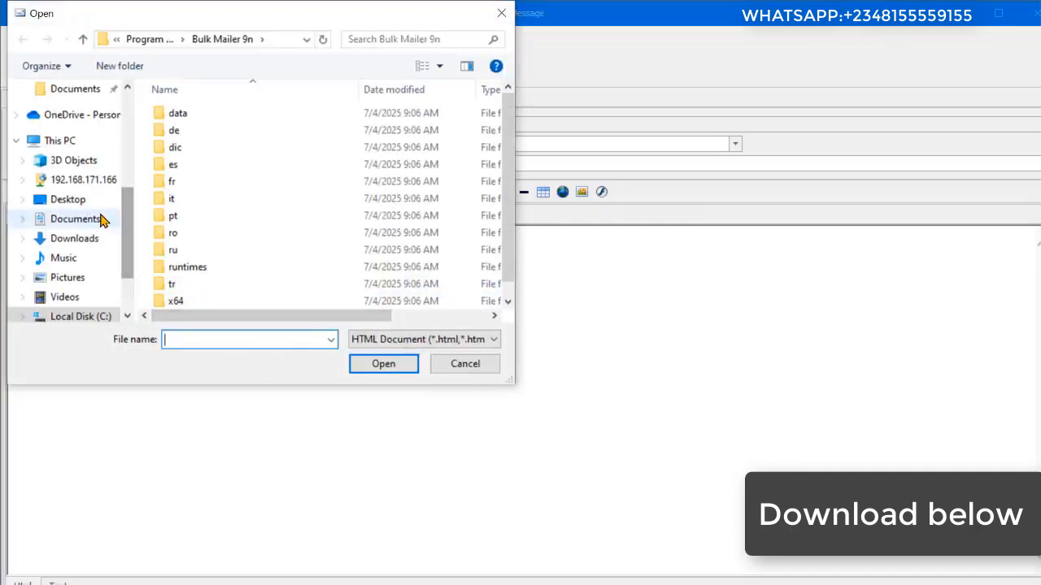
pyautogui.click(94, 202)
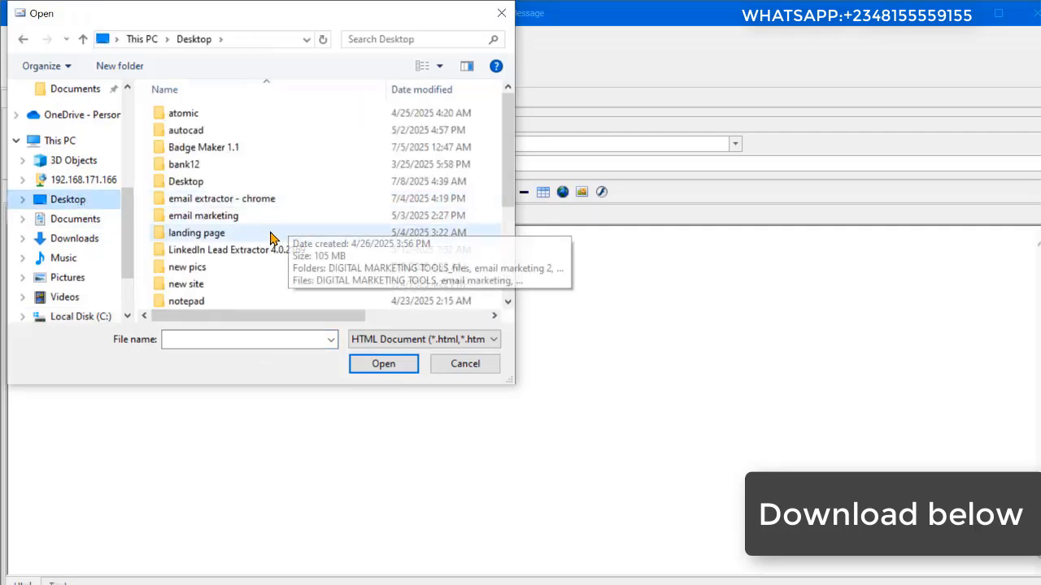
pyautogui.click(267, 284)
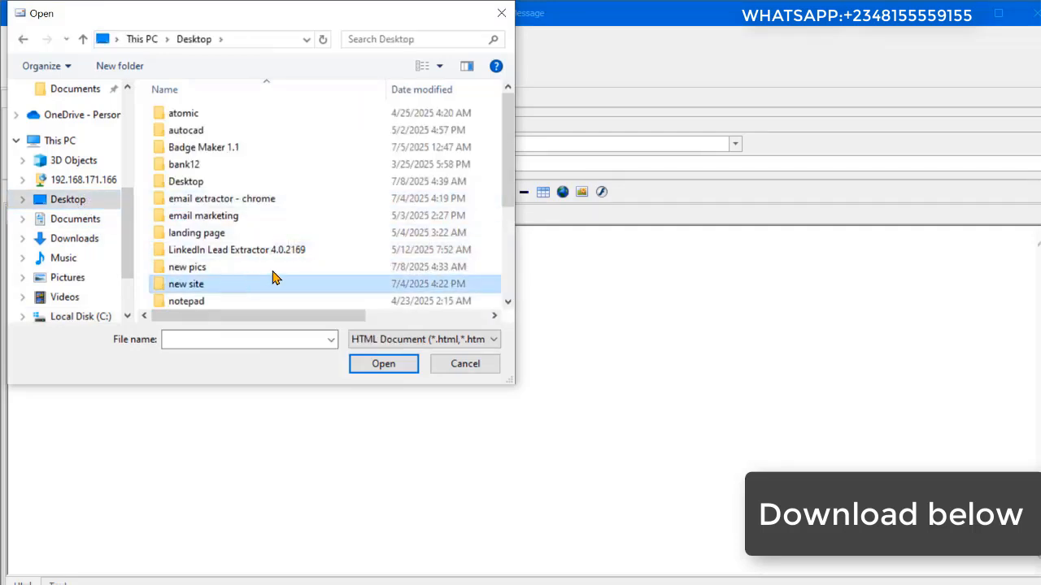
pyautogui.doubleClick(264, 284)
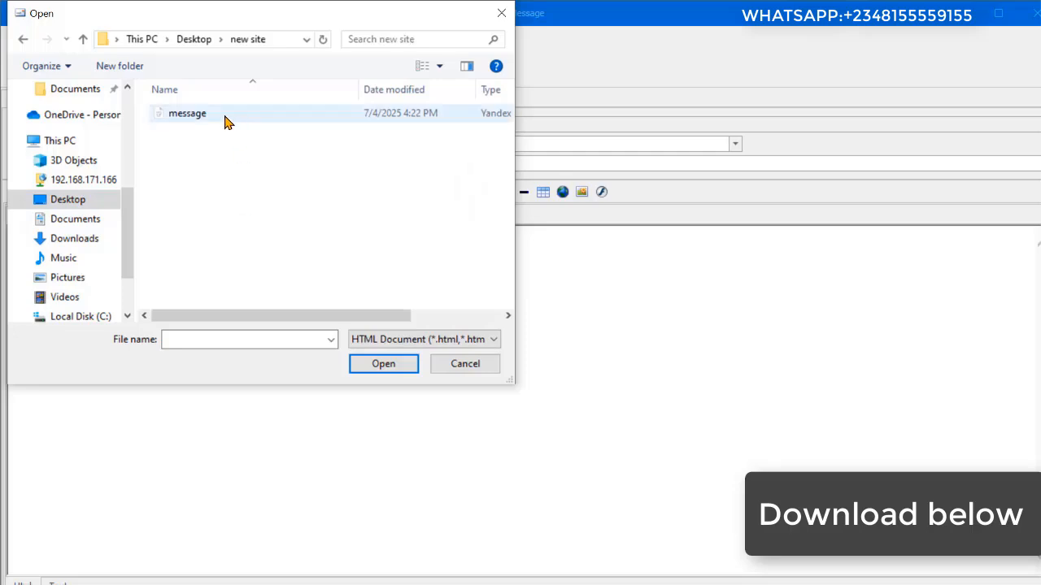
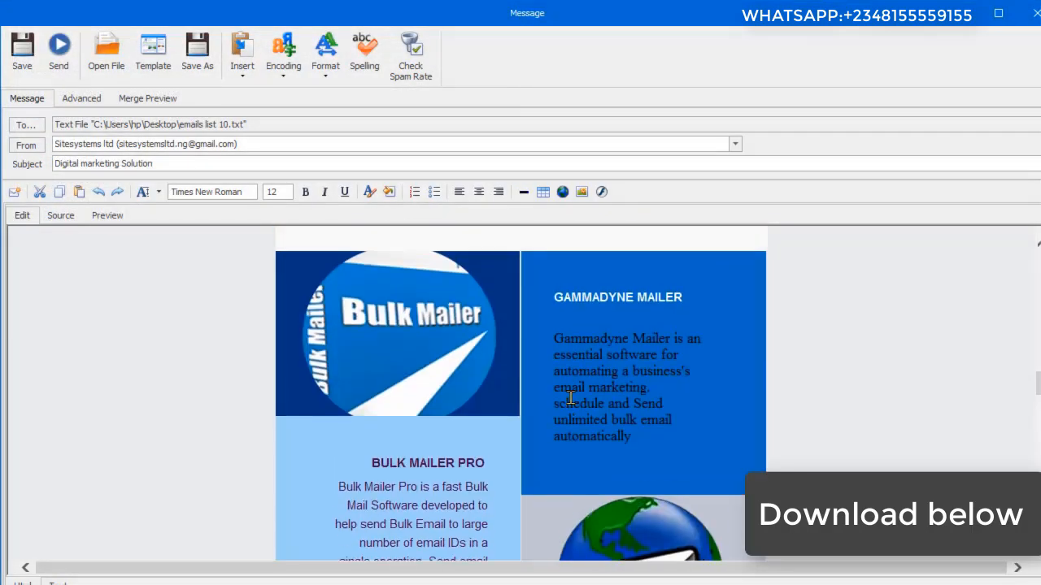
pyautogui.scroll(10, 569, 391)
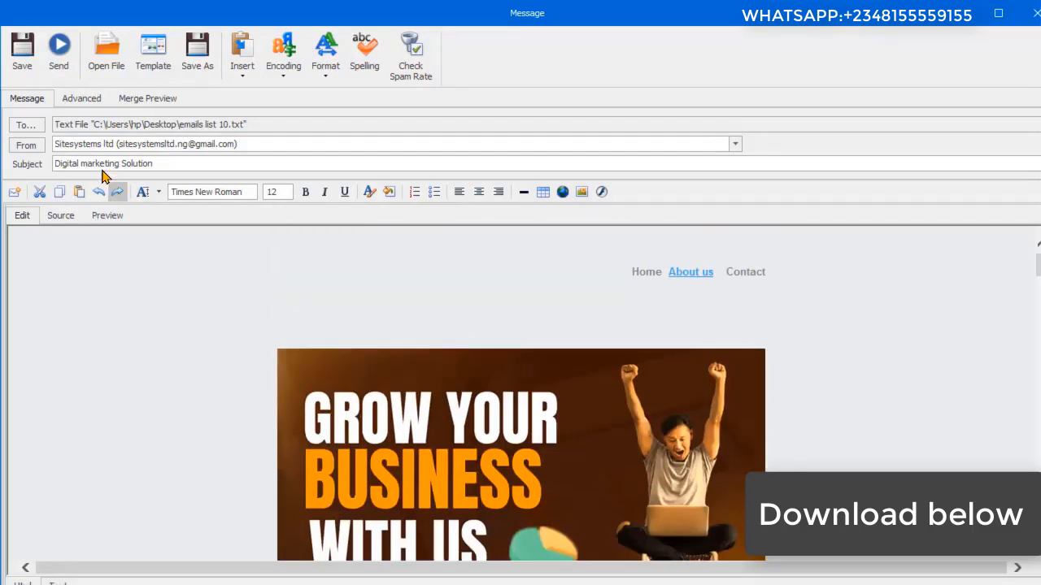
# Step: Save the "Digital marketing Solution" message and schedule it to run once on 7/10/2025 at 4:20:38 PM
pyautogui.click(26, 73)
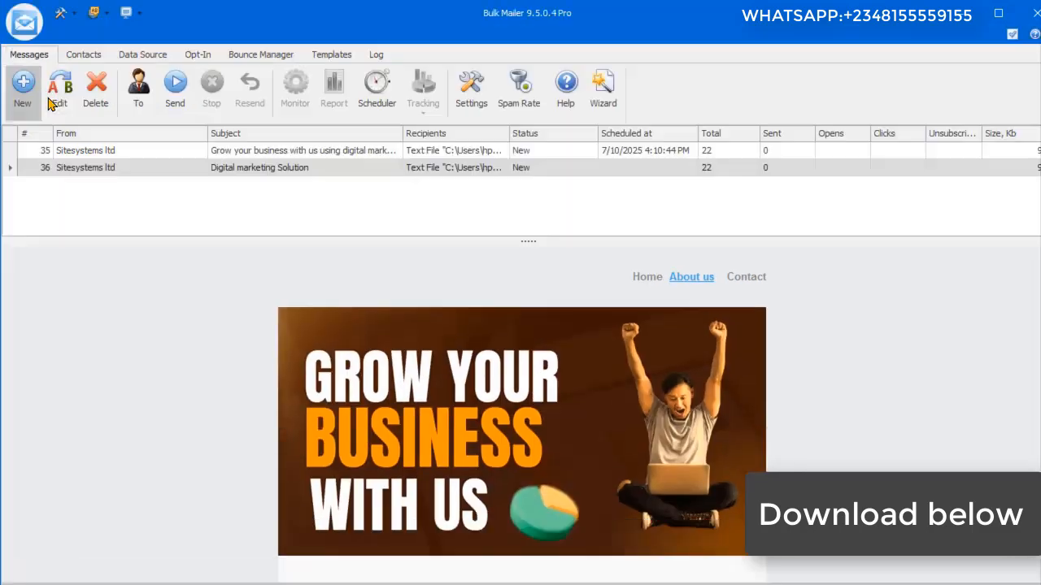
pyautogui.click(376, 88)
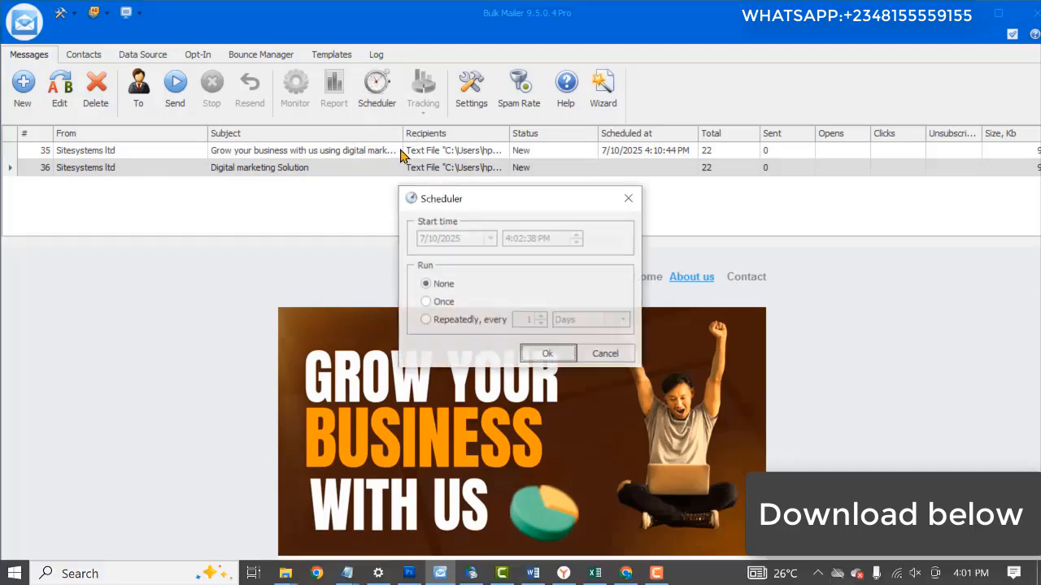
pyautogui.click(437, 301)
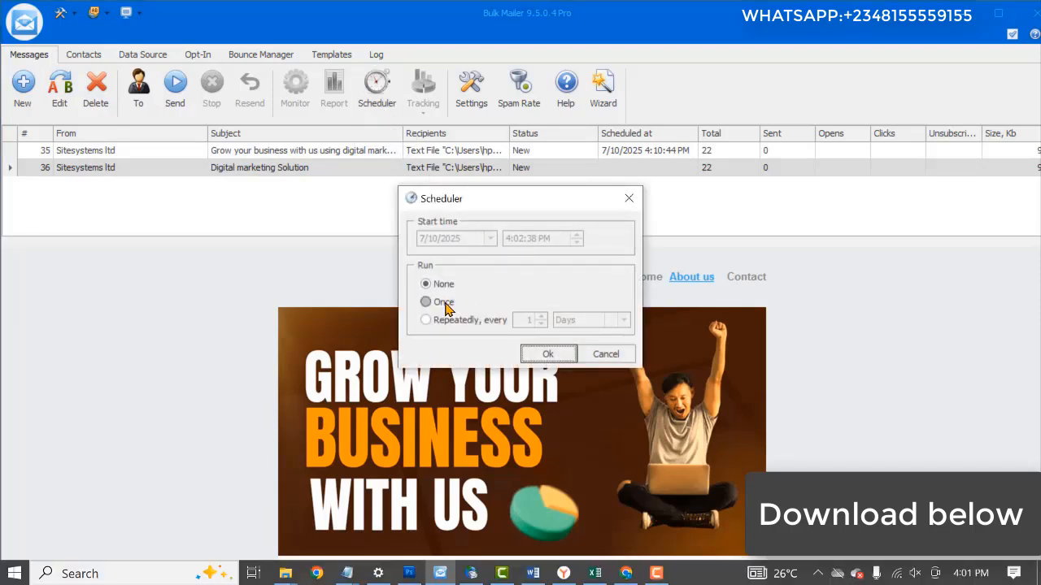
pyautogui.click(521, 238)
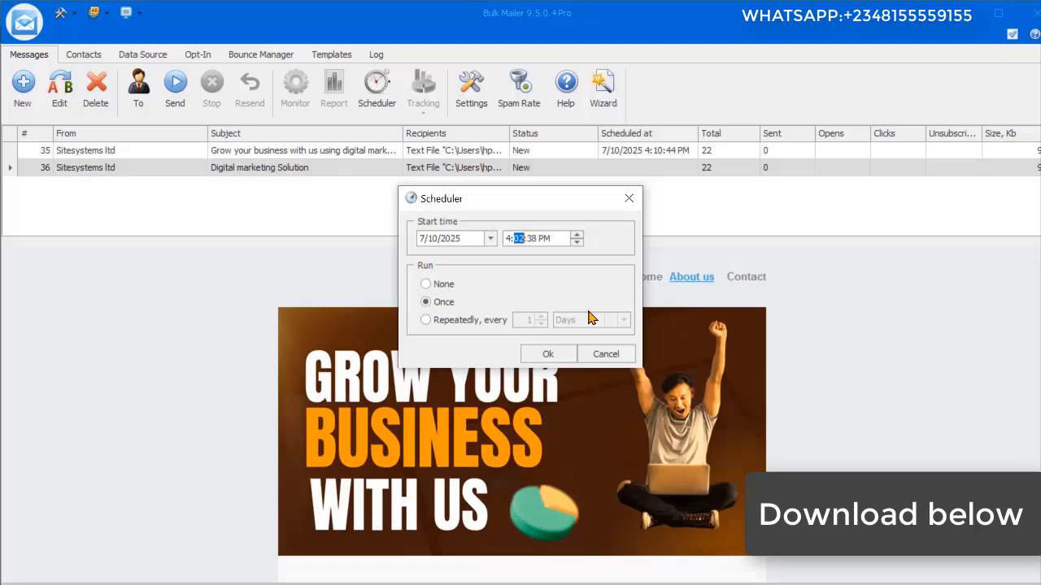
pyautogui.press('Tab')
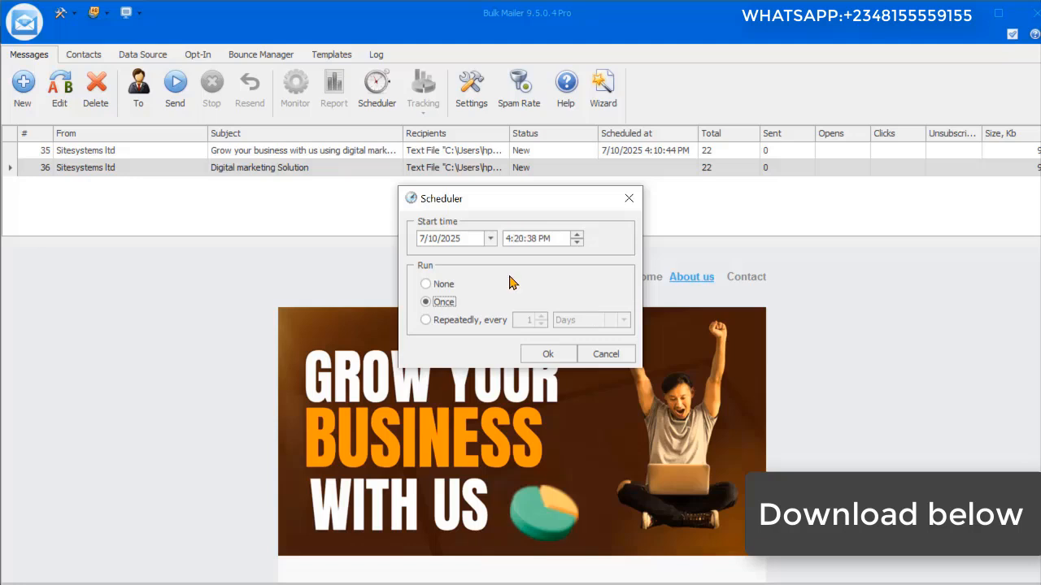
pyautogui.click(548, 354)
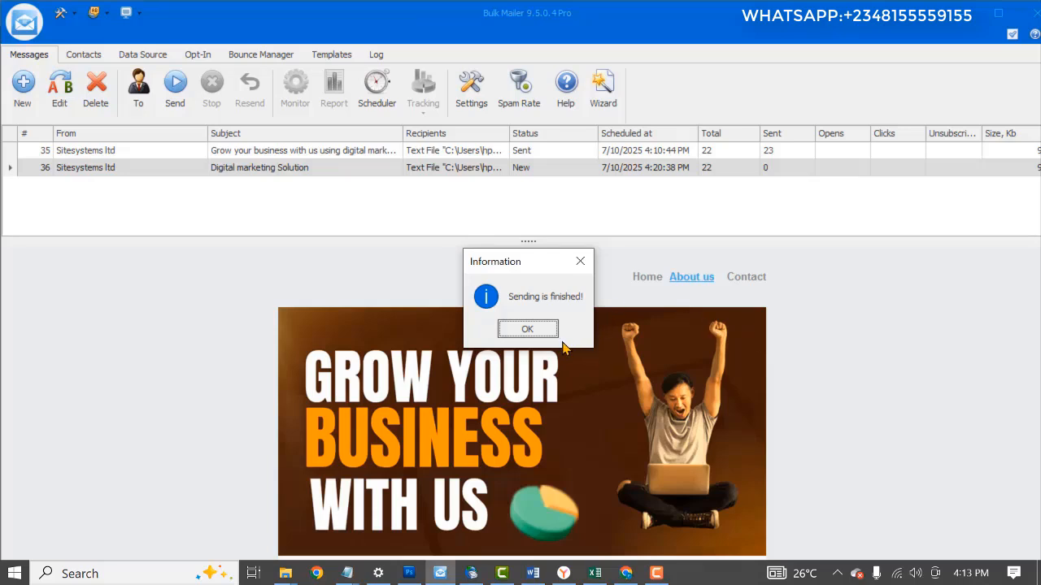
# Step: Acknowledge the sending-finished notices for both scheduled messages
pyautogui.click(527, 328)
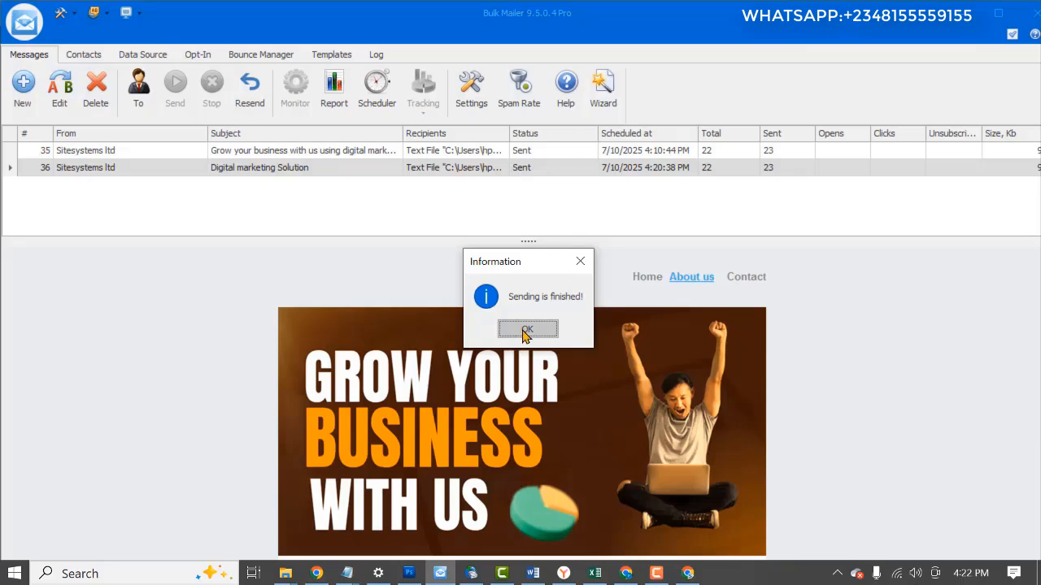
pyautogui.click(526, 329)
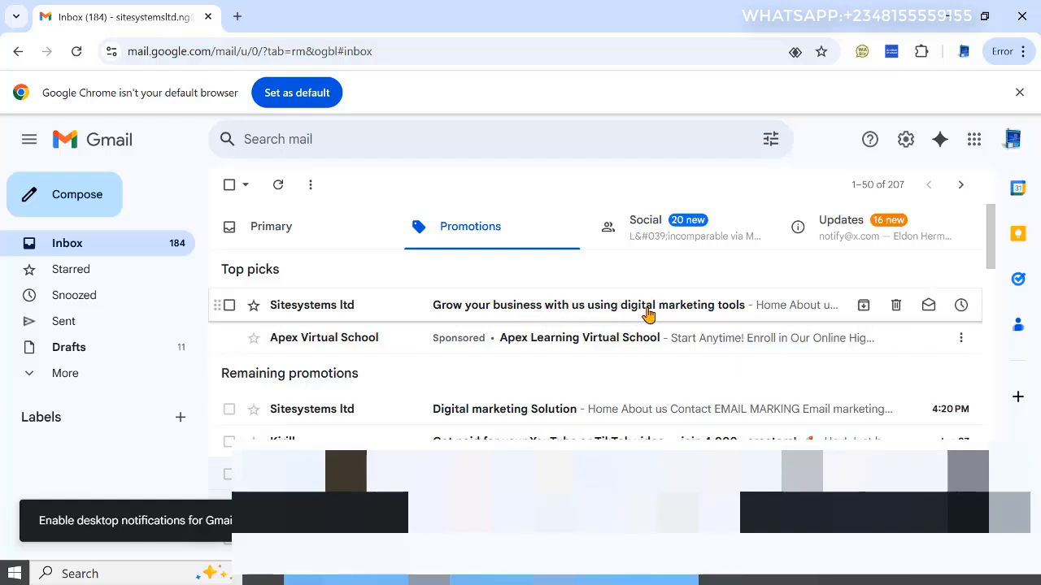
# Step: In Gmail, open the received "Digital marketing Solution" email and examine its newsletter content down to the footer
pyautogui.click(522, 412)
pyautogui.scroll(-3, 629, 331)
pyautogui.scroll(3, 627, 333)
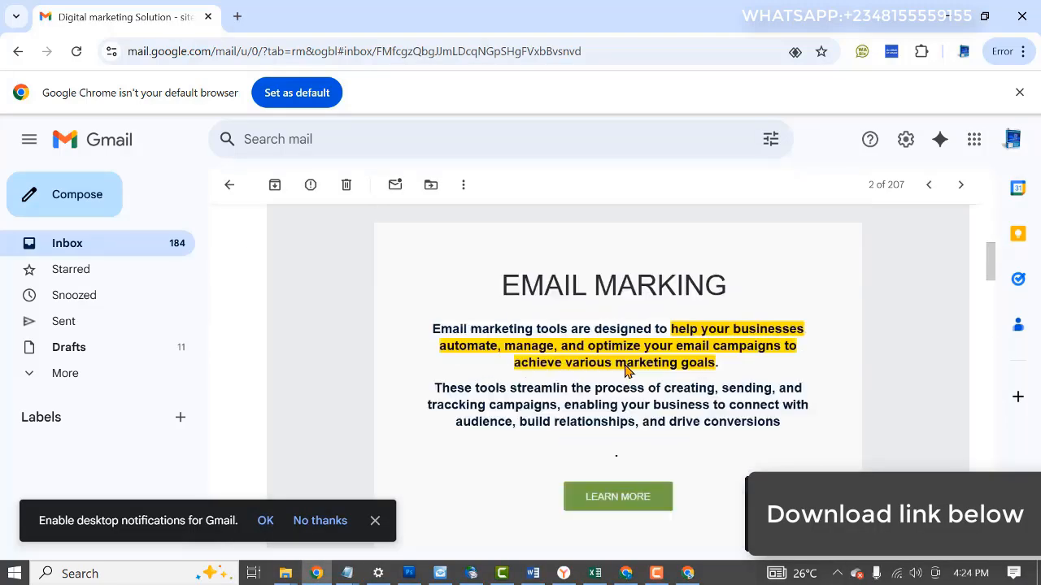
pyautogui.scroll(-3, 623, 372)
pyautogui.scroll(-10, 624, 372)
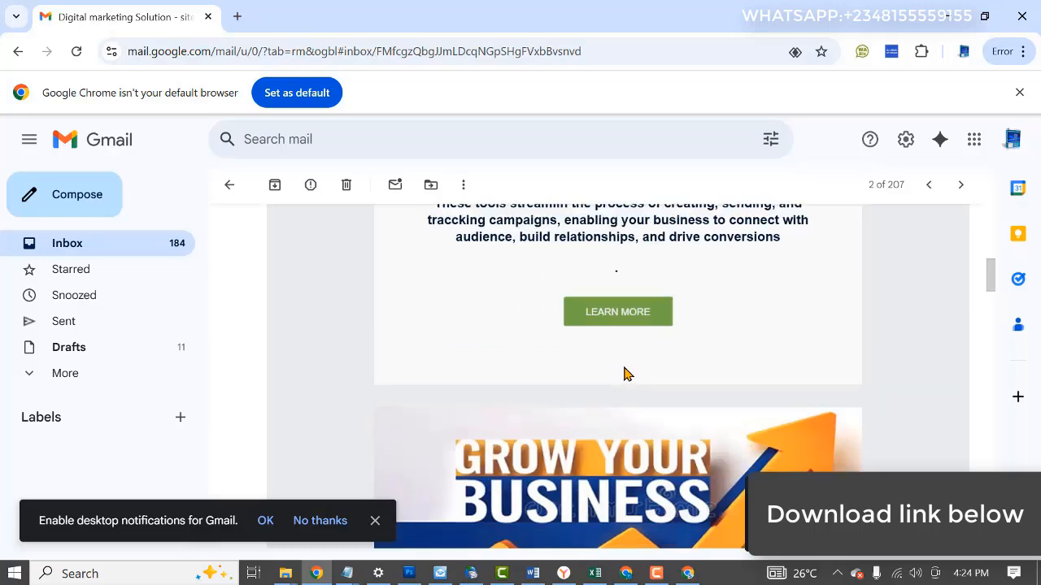
pyautogui.scroll(-15, 624, 372)
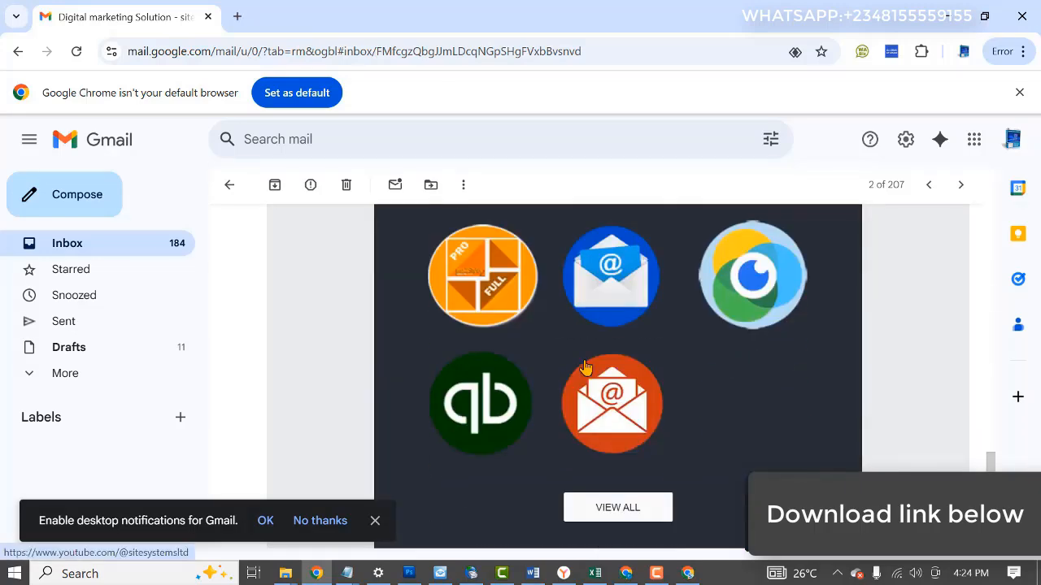
pyautogui.scroll(-5, 584, 360)
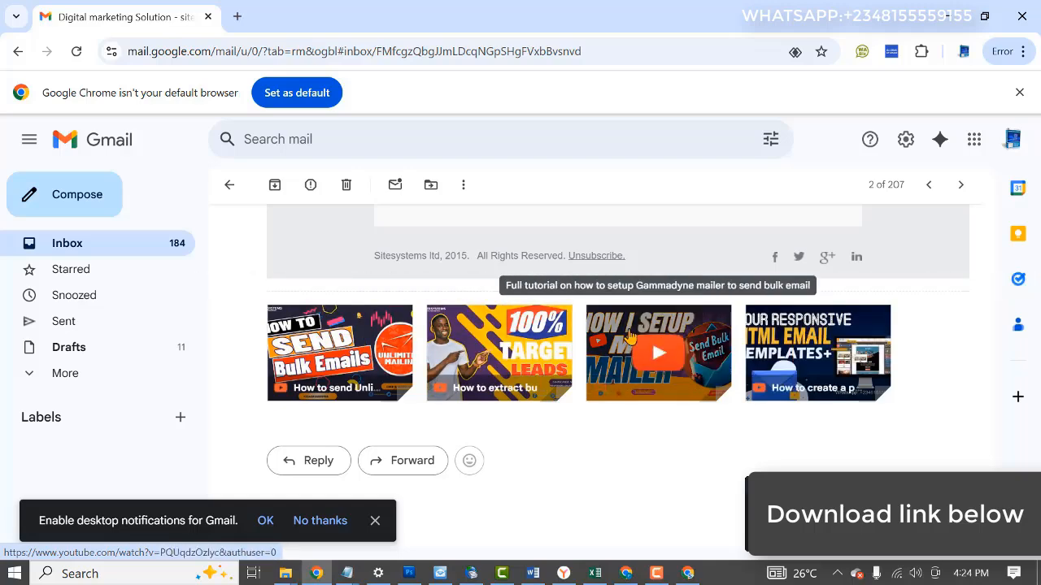
pyautogui.scroll(10, 626, 333)
pyautogui.scroll(5, 627, 333)
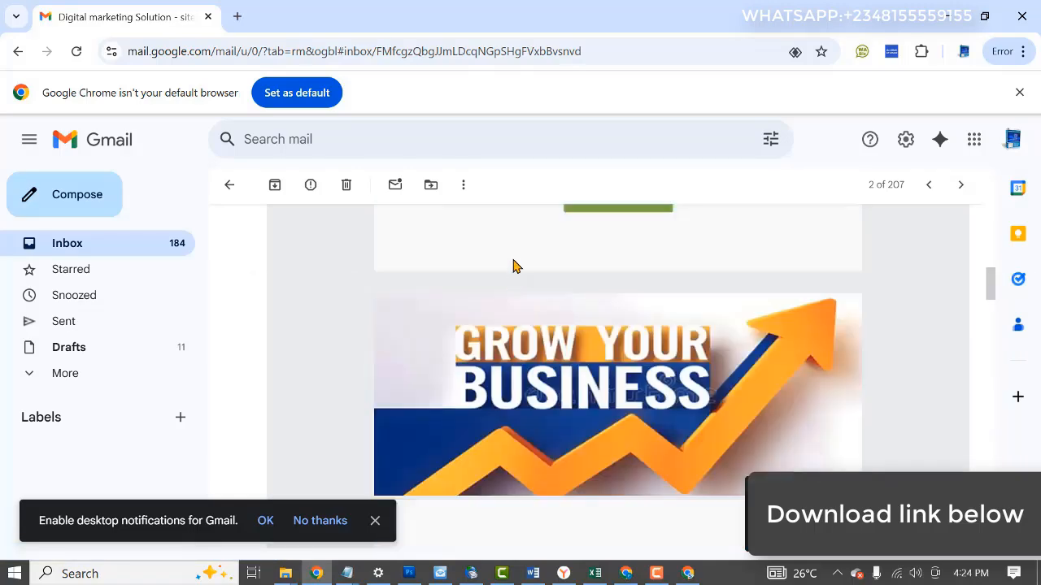
# Step: Switch to a second Gmail account, view its "Digital marketing Solution" email in Promotions, and return to the inbox
pyautogui.hotkey('alt', 'Tab')
pyautogui.hotkey('alt', 'Tab')
pyautogui.hotkey('alt', 'Tab')
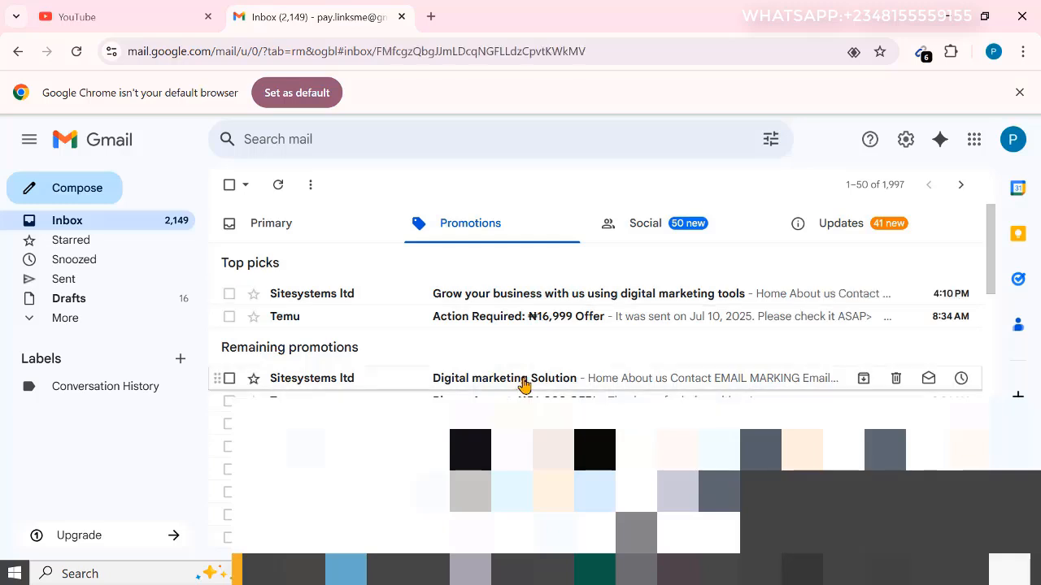
pyautogui.click(523, 383)
pyautogui.hotkey('alt', 'Left')
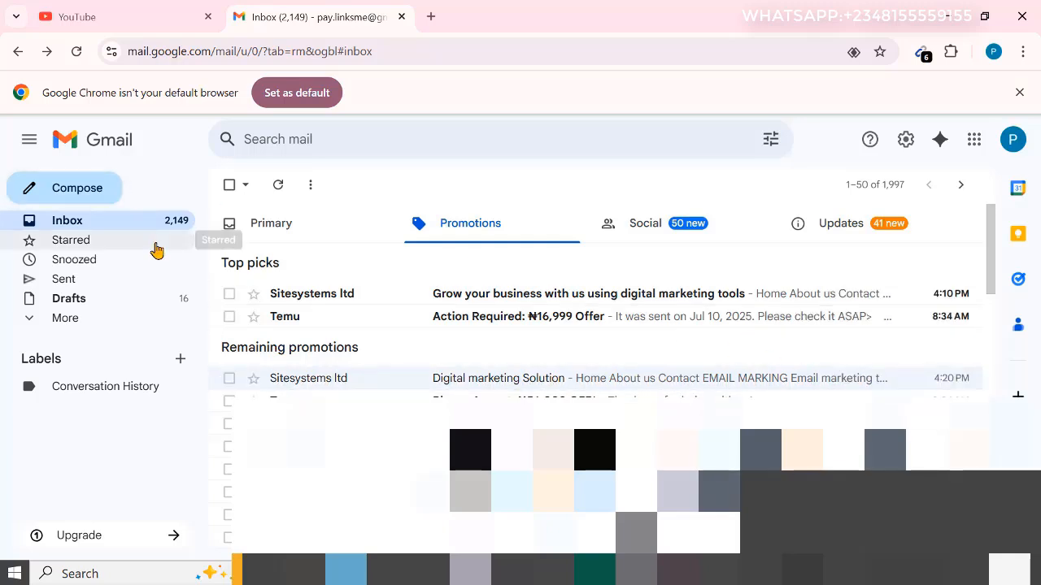
# Step: Switch to a third Gmail account, examine its "Grow your business with us using digital marketing tools" email, and return to the inbox
pyautogui.hotkey('alt', 'Tab')
pyautogui.hotkey('alt', 'Tab')
pyautogui.hotkey('alt', 'Tab')
pyautogui.hotkey('alt', 'Tab')
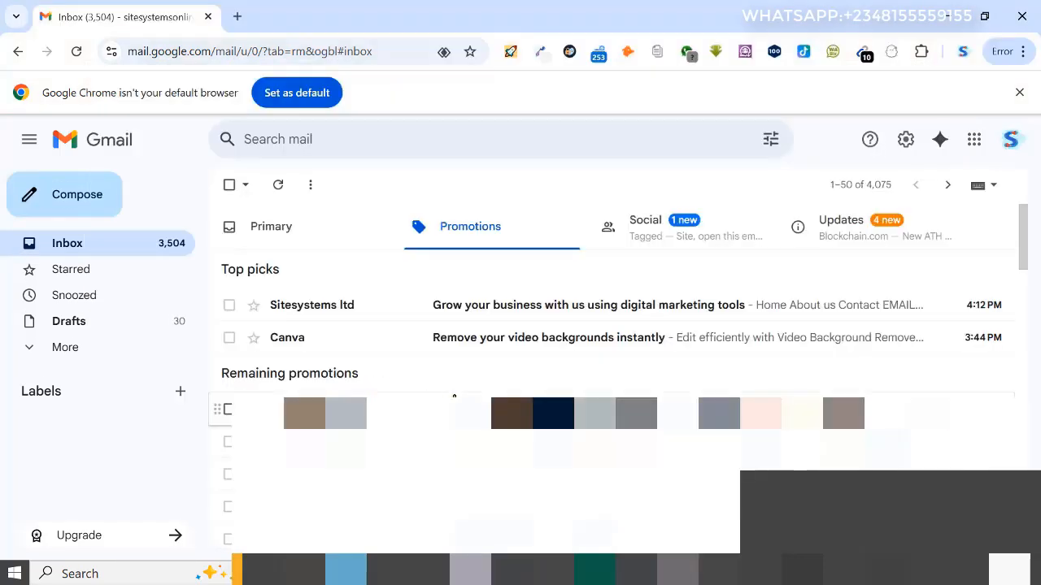
pyautogui.click(559, 305)
pyautogui.scroll(-15, 693, 305)
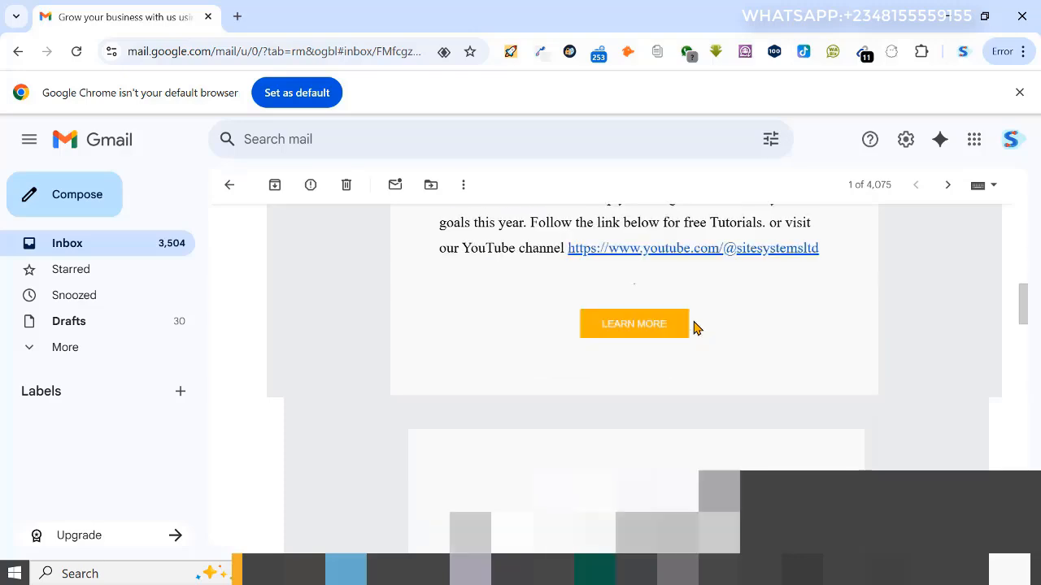
pyautogui.scroll(5, 685, 318)
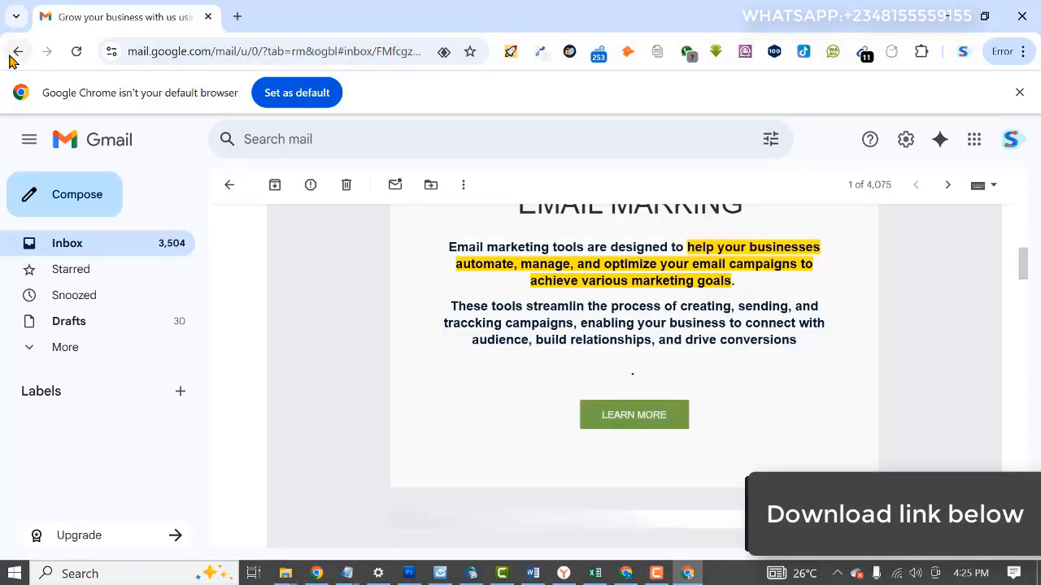
pyautogui.scroll(10, 372, 383)
pyautogui.scroll(3, 363, 354)
pyautogui.hotkey('alt', 'Left')
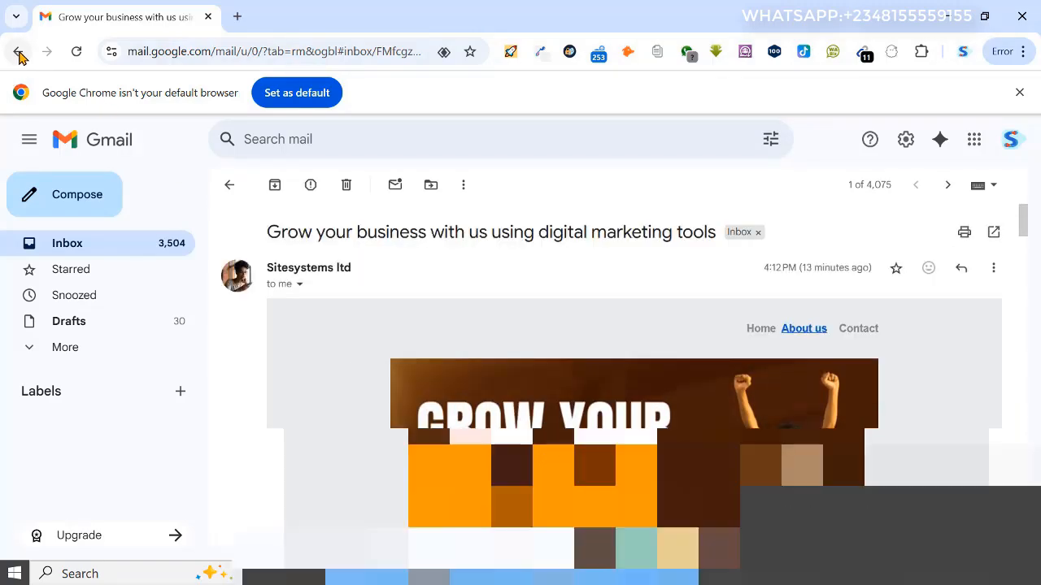